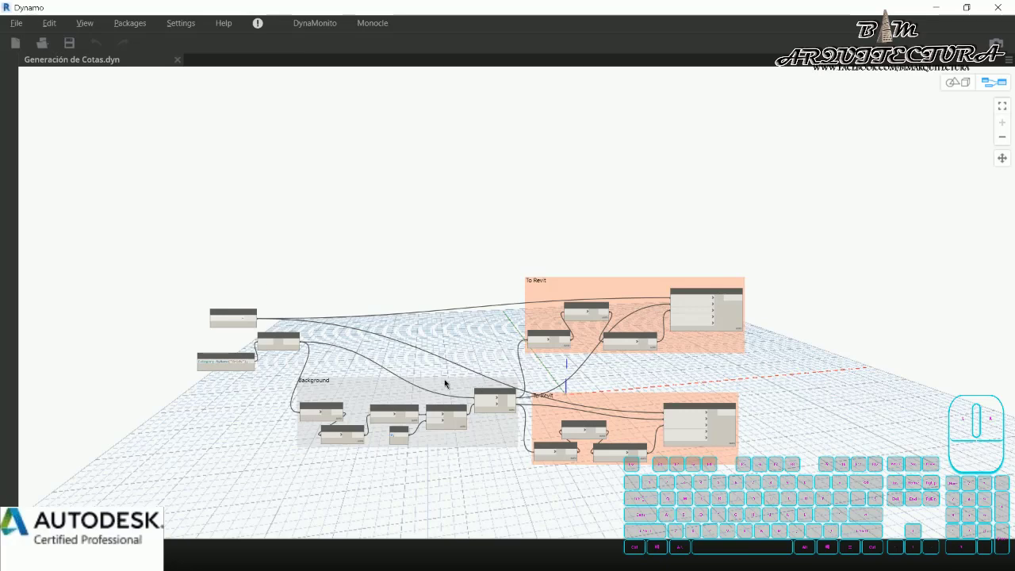
Step: Move the Background group slightly up and to the left on the graph canvas
scroll(508, 432, "up", 2)
middle_click_drag(411, 453, 476, 440)
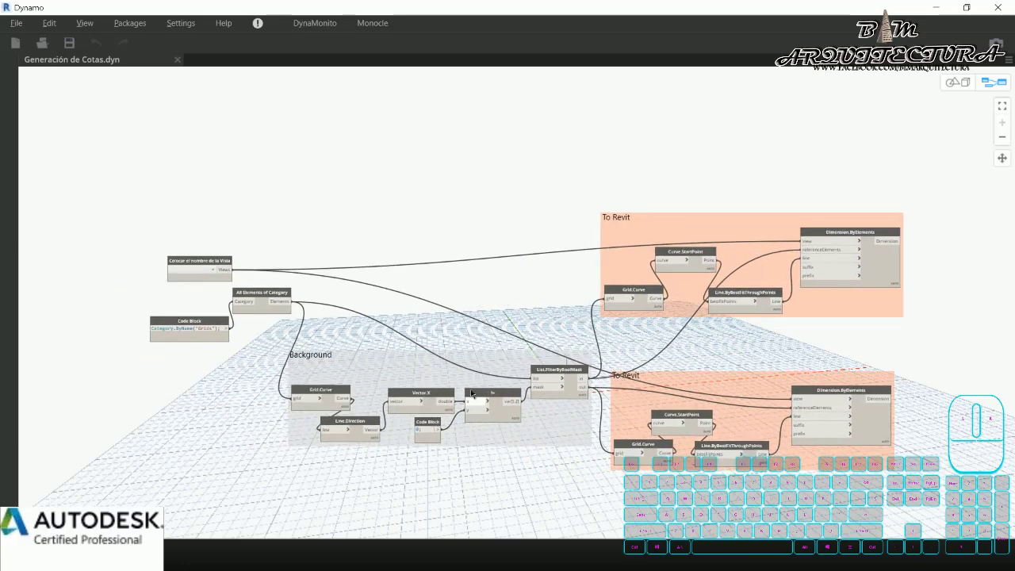
left_click(444, 374)
left_click_drag(445, 375, 430, 365)
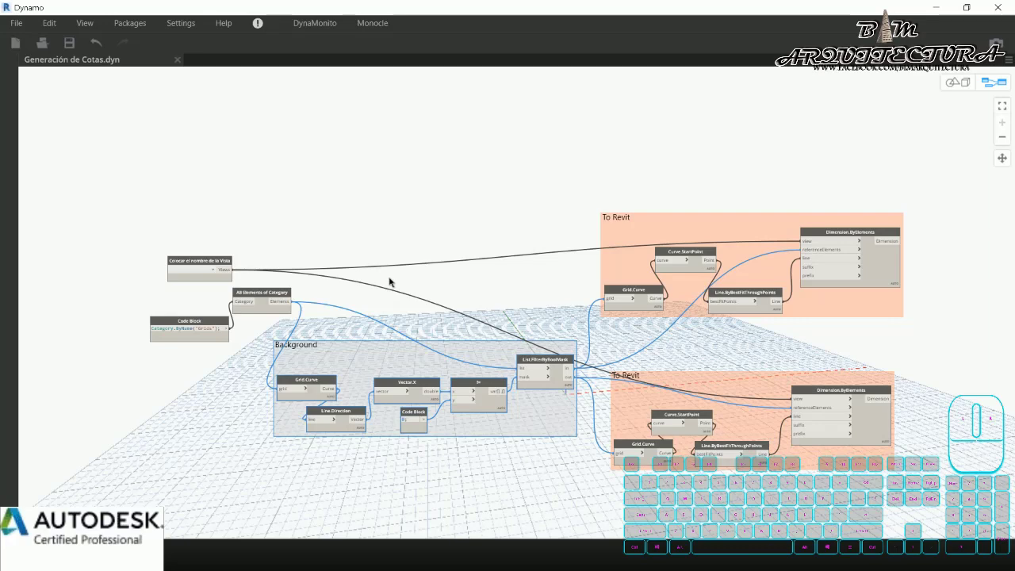
Step: Look over the tools offered by the DynaMonito extension
key("alt+Tab")
key("alt+Tab")
key("alt+Tab")
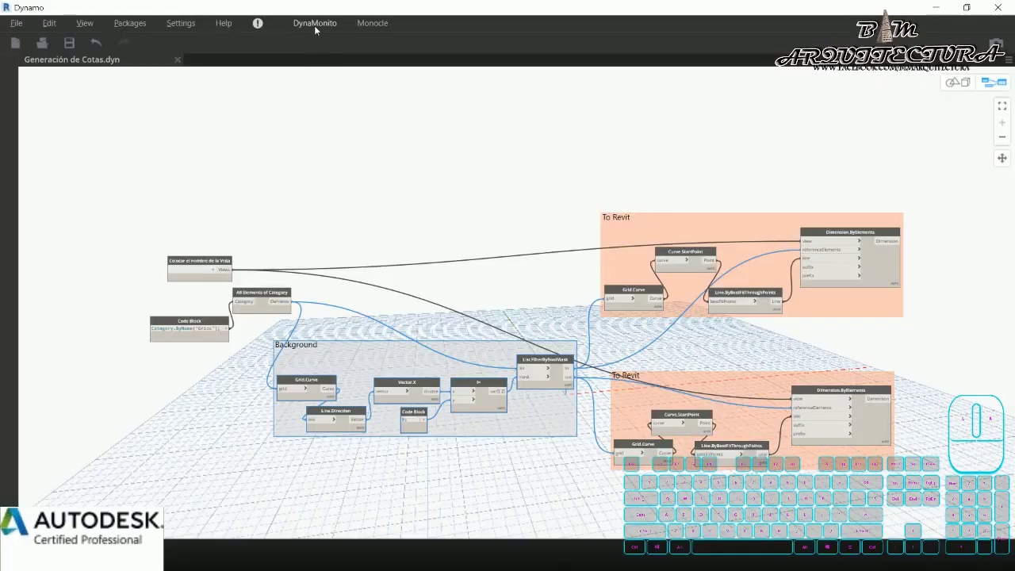
left_click(314, 24)
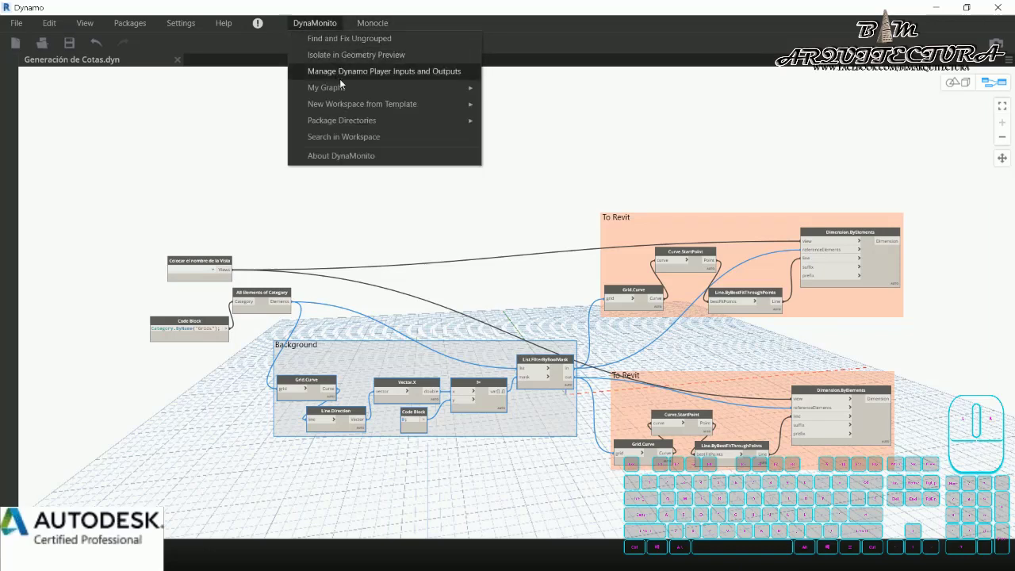
Step: Switch to Chrome and read the Find and Fix Ungrouped and Isolate in Geometry Preview sections of the Monito wiki's Tools Overview
key("alt+Tab")
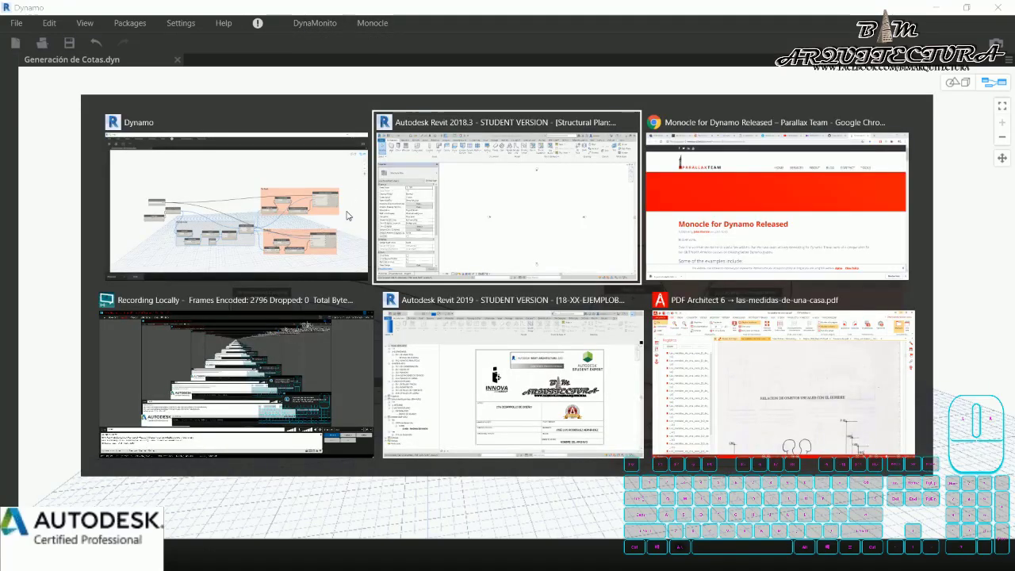
key("alt+Tab")
key("ctrl+shift+Tab")
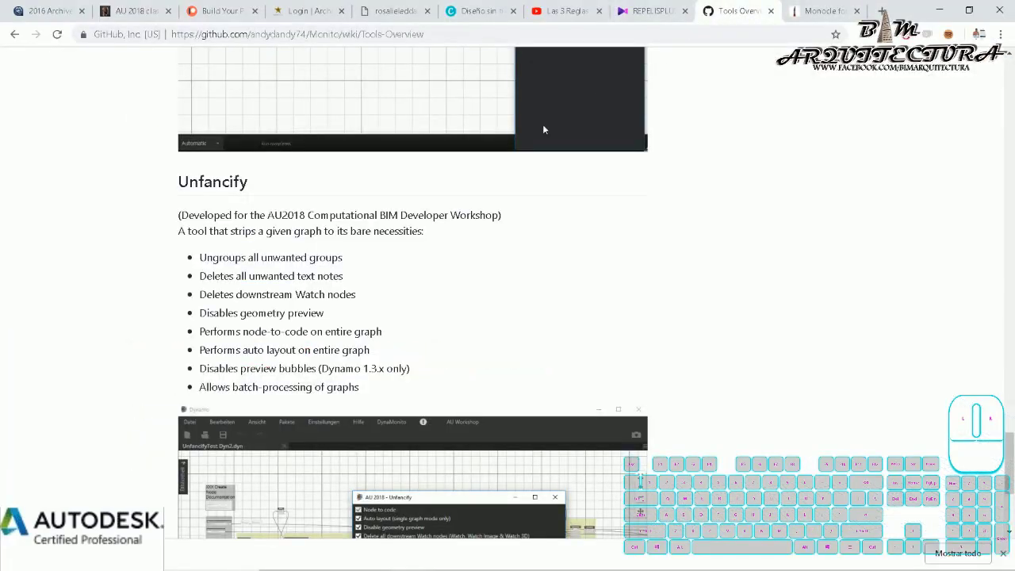
scroll(310, 230, "down", 10)
scroll(310, 230, "up", 15)
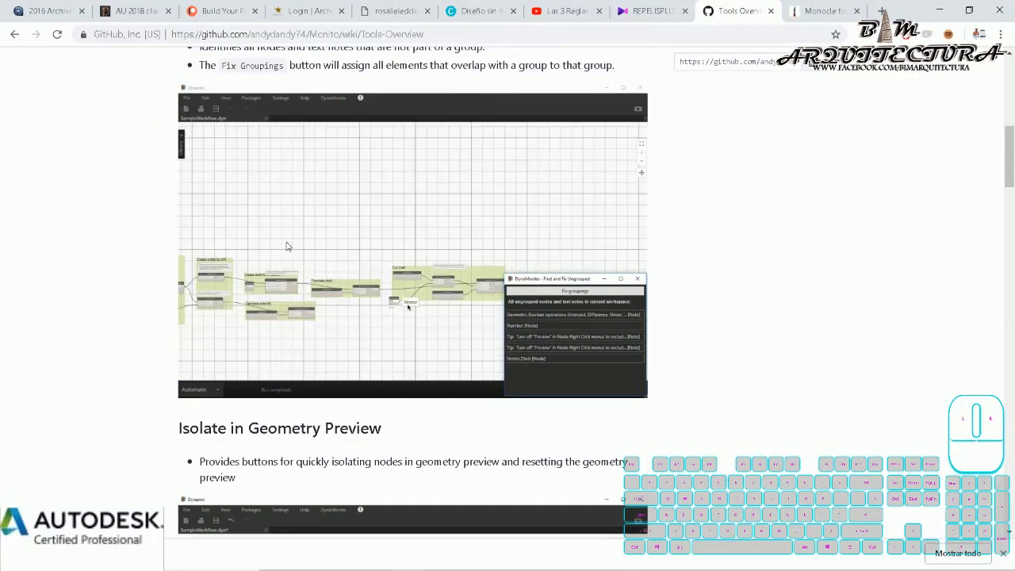
scroll(54, 284, "down", 1)
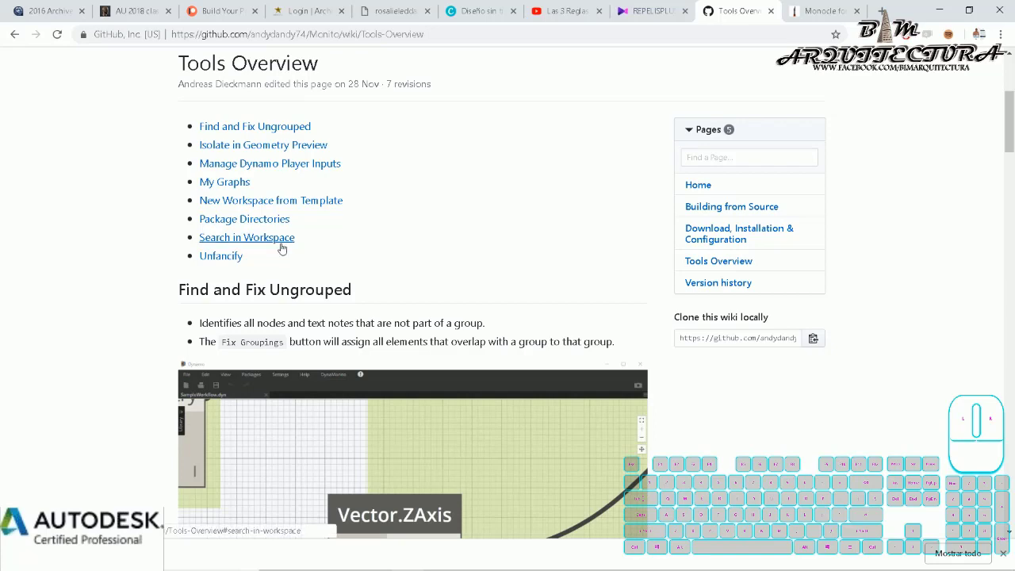
scroll(281, 248, "down", 3)
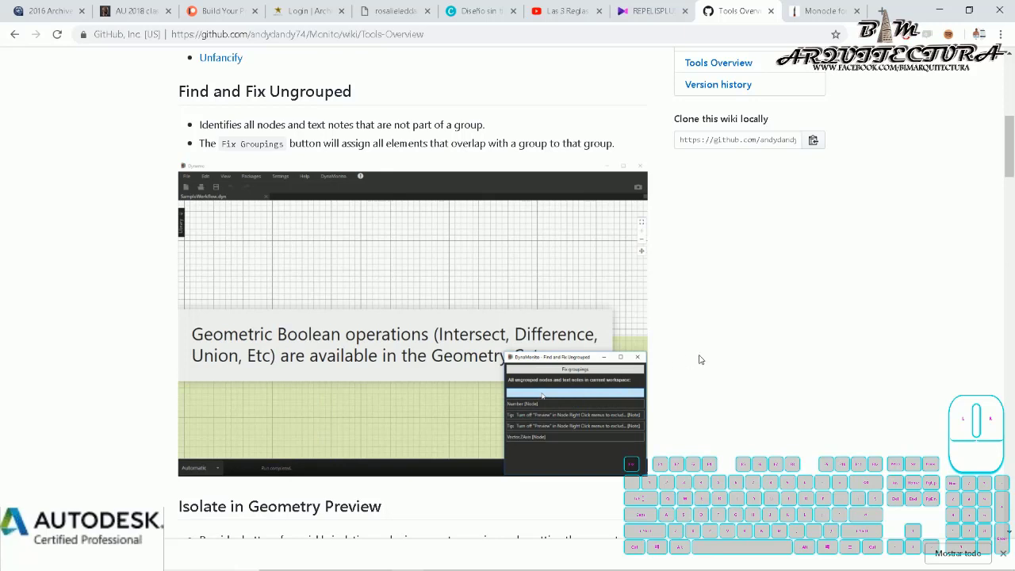
scroll(709, 358, "down", 2)
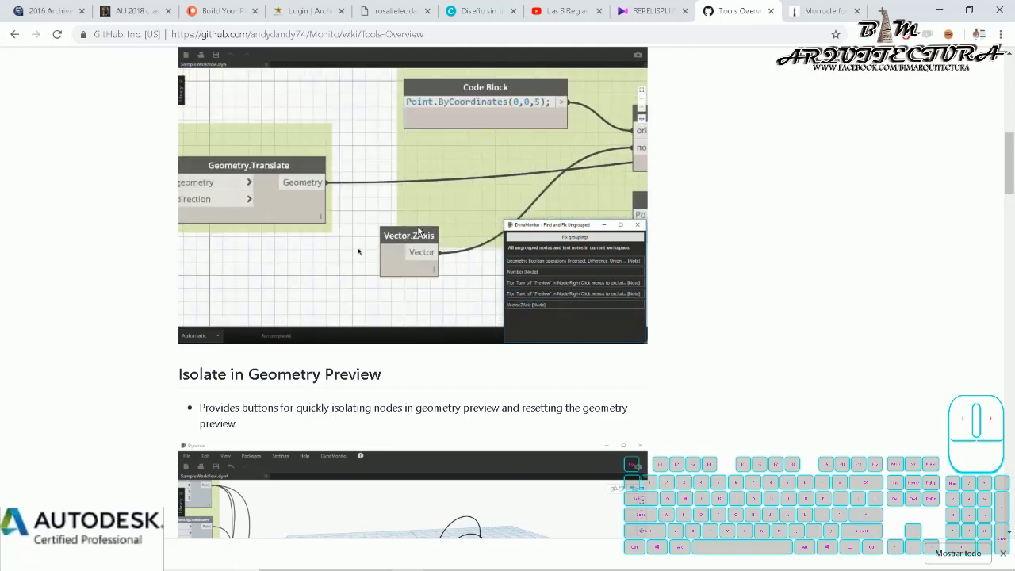
scroll(508, 268, "down", 1)
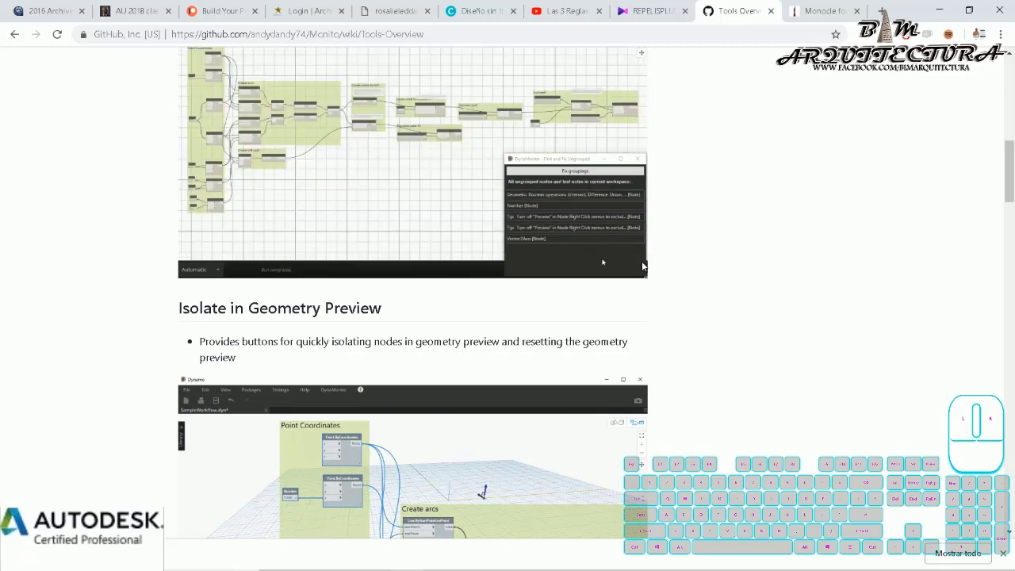
scroll(644, 266, "down", 2)
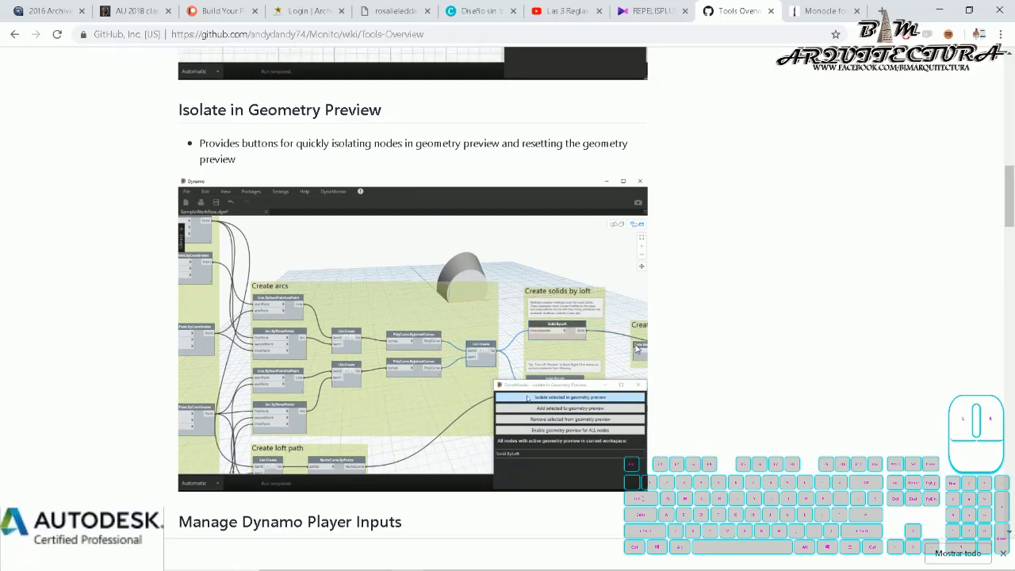
Step: Switch to Dynamo and look at the Preview option of the List.FilterByBoolMask node
key("alt+Tab")
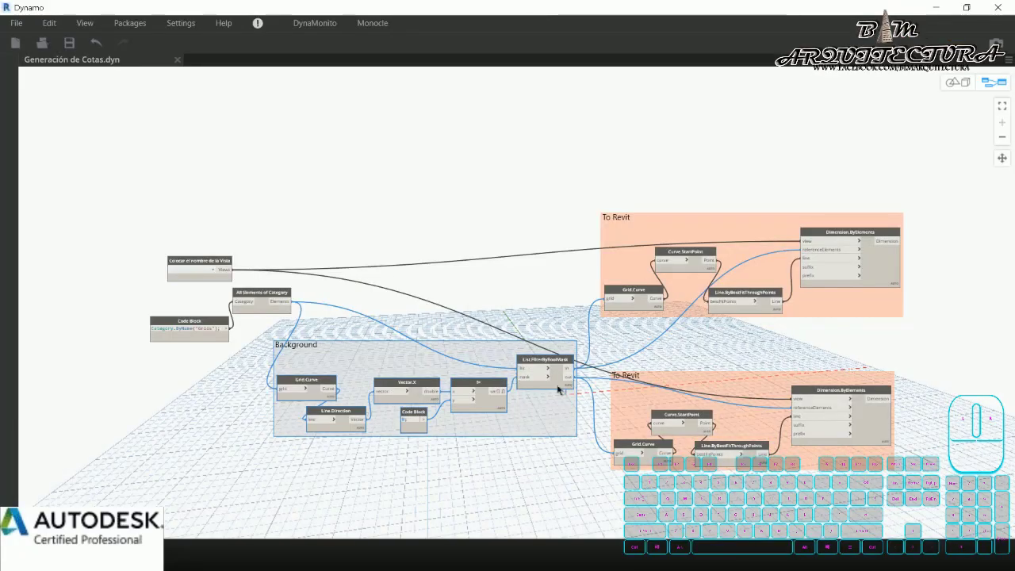
right_click(558, 389)
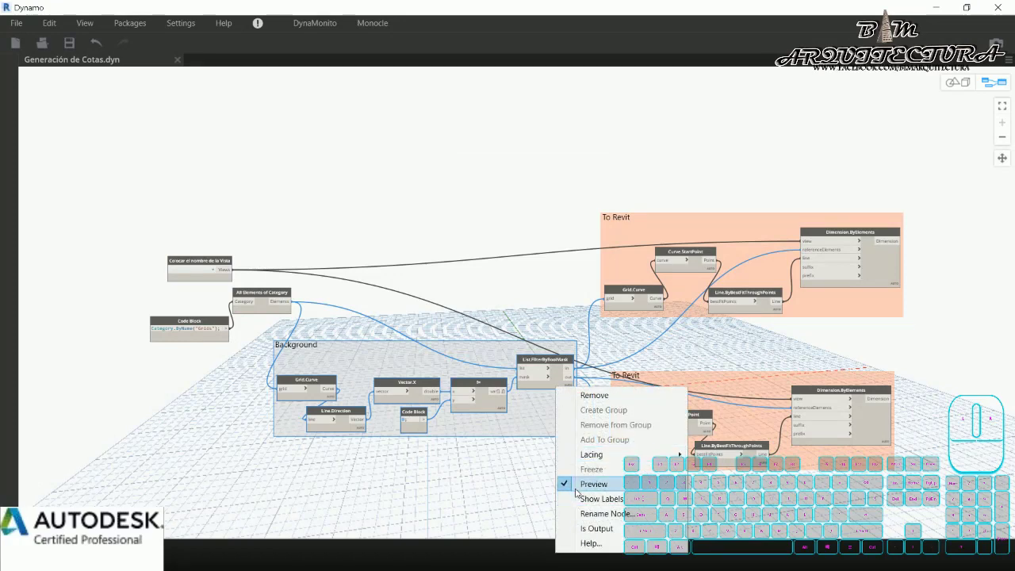
left_click(543, 458)
Step: Switch to Chrome and read the wiki sections on Manage Dynamo Player Inputs and My Graphs
key("alt+Tab")
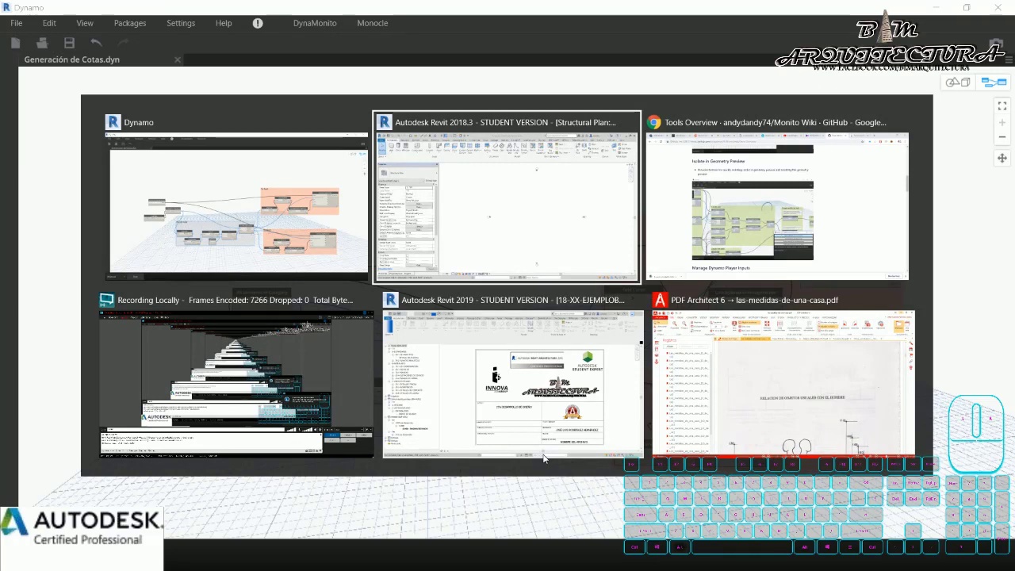
key("alt+Tab")
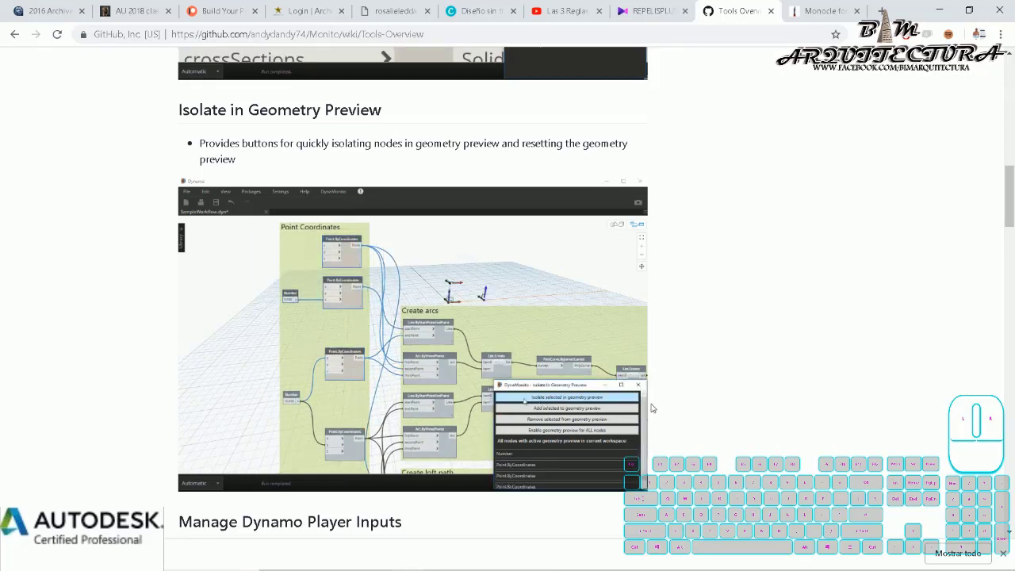
scroll(628, 393, "down", 2)
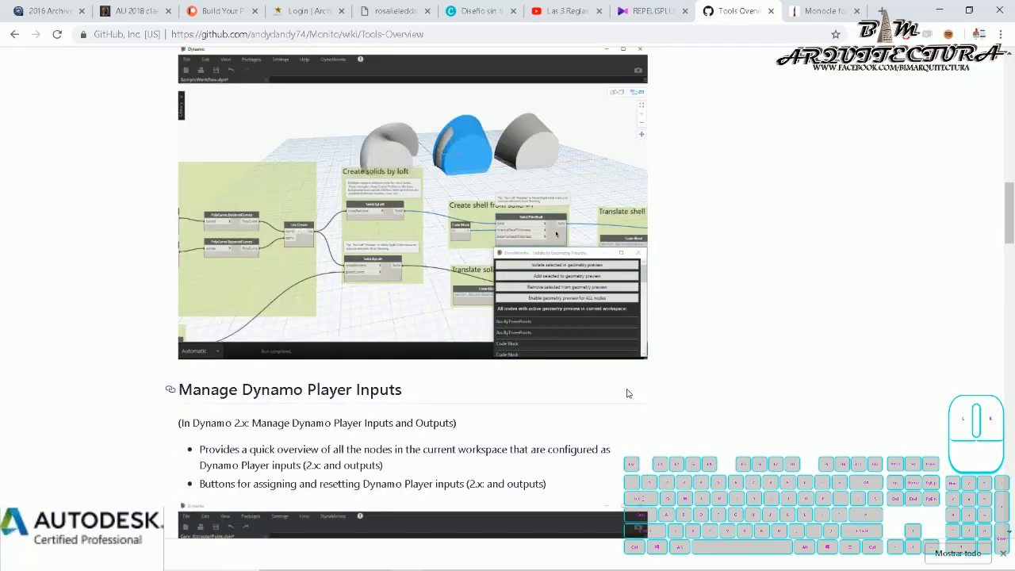
scroll(627, 393, "down", 1)
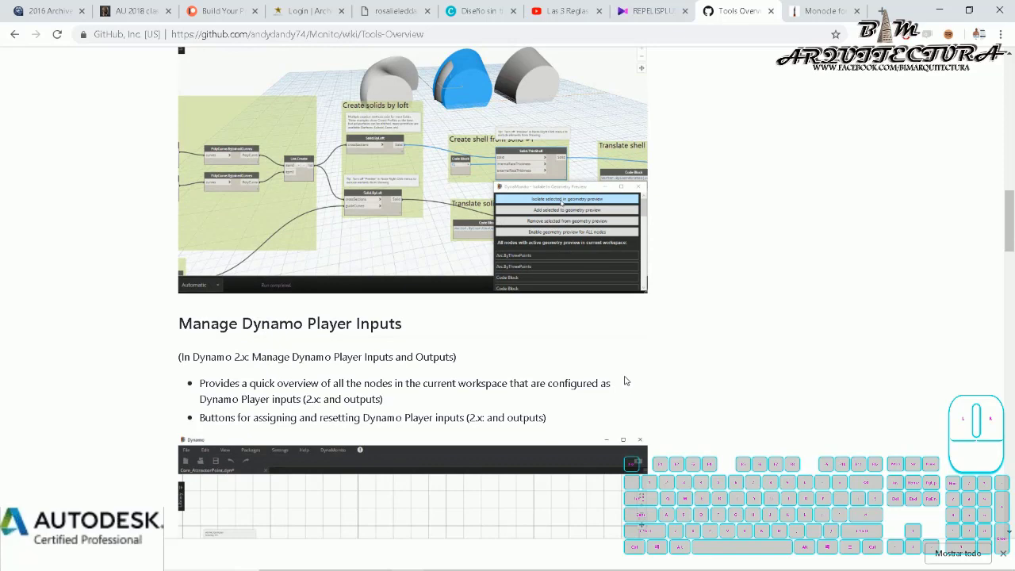
scroll(624, 382, "down", 3)
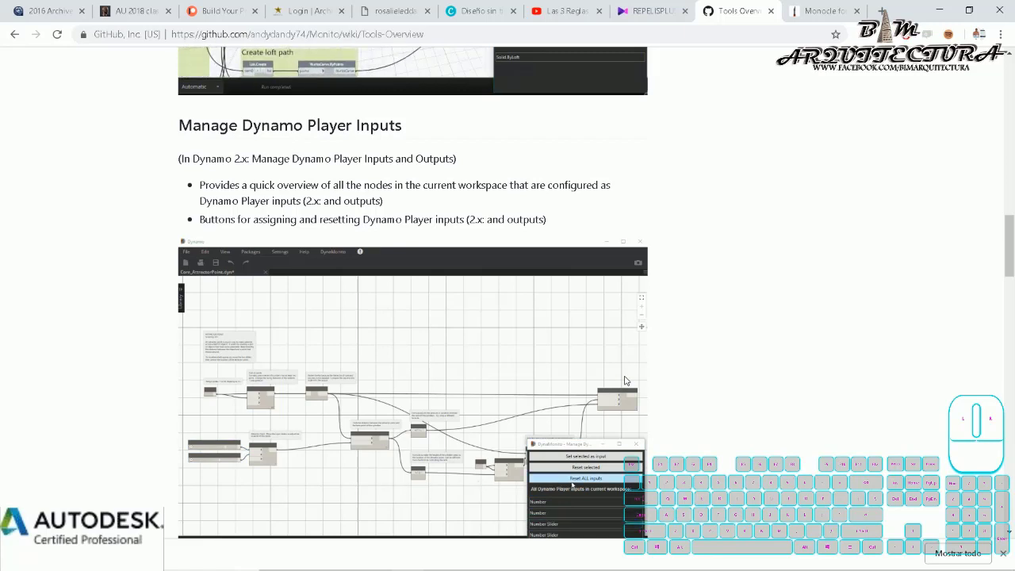
scroll(625, 380, "down", 1)
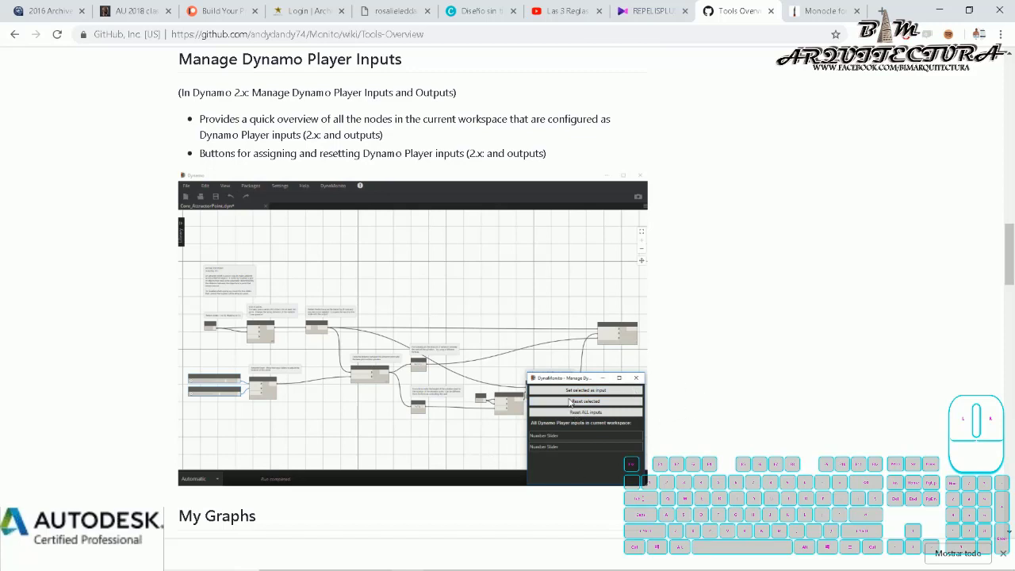
scroll(578, 414, "down", 2)
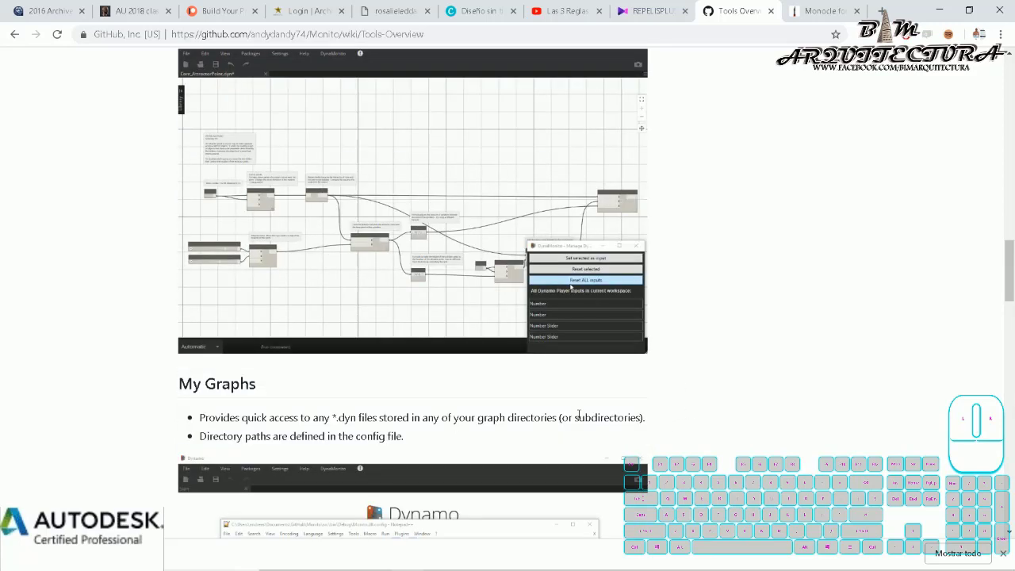
scroll(579, 414, "down", 1)
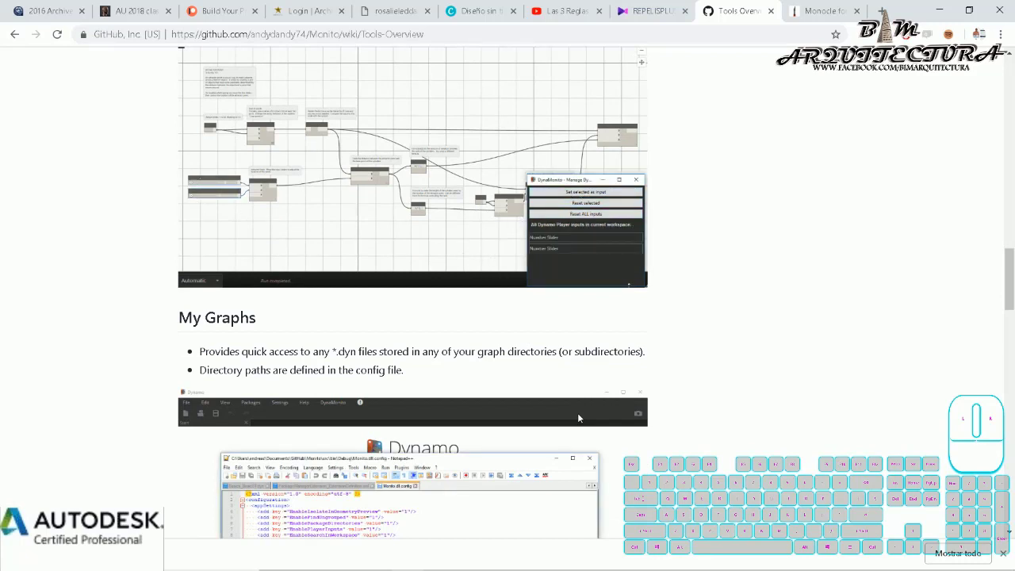
scroll(577, 416, "down", 3)
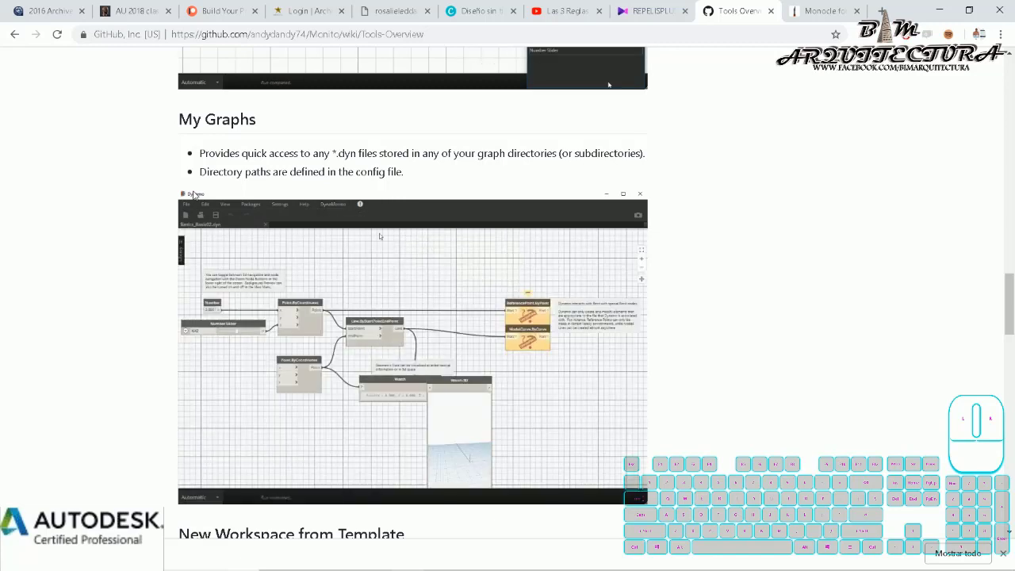
Step: Switch to Dynamo and look through DynaMonito's My Graphs en-US sample folders and its New Workspace from Template choices
key("alt+Tab")
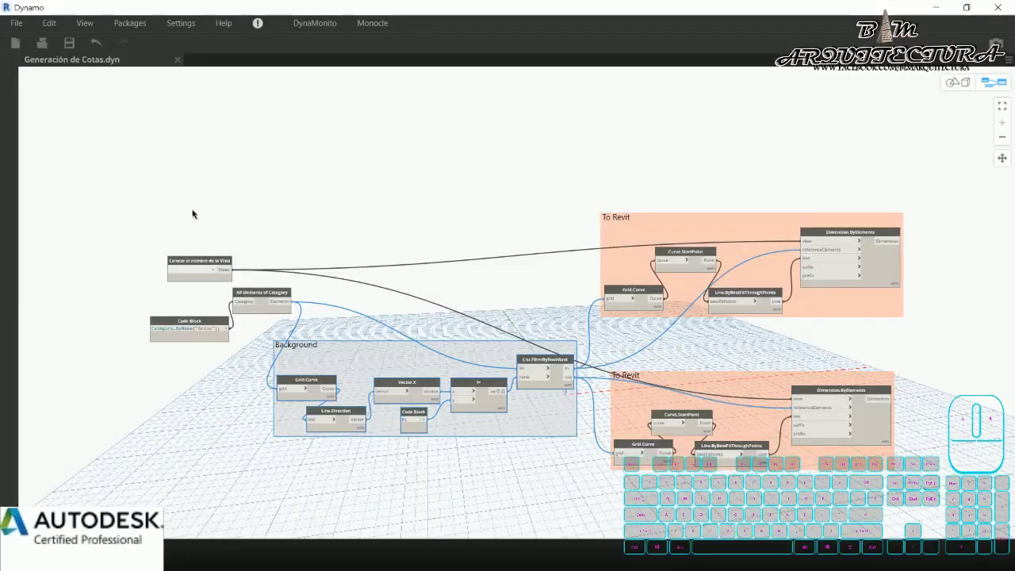
left_click(315, 23)
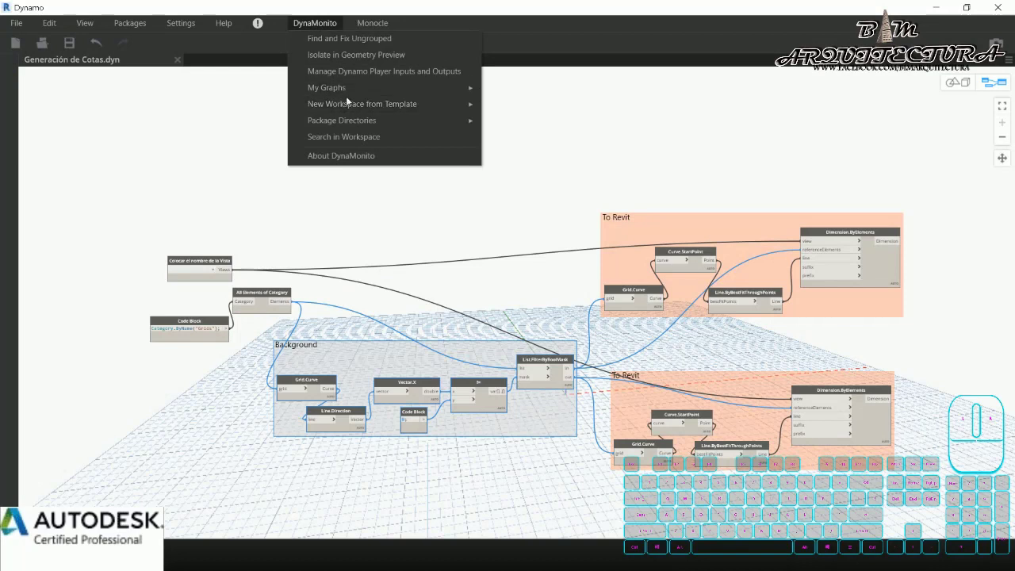
mouse_move(442, 89)
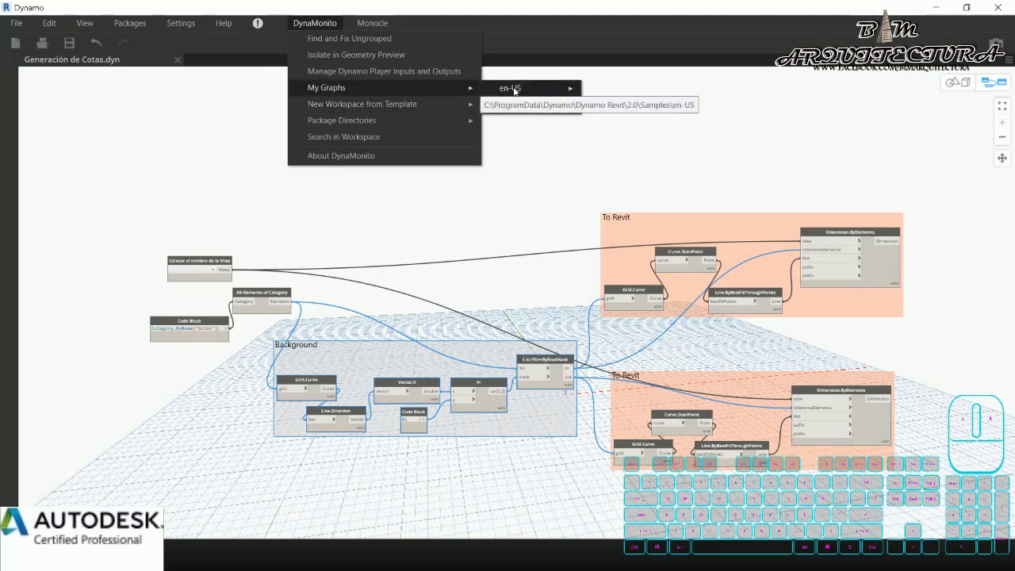
mouse_move(514, 91)
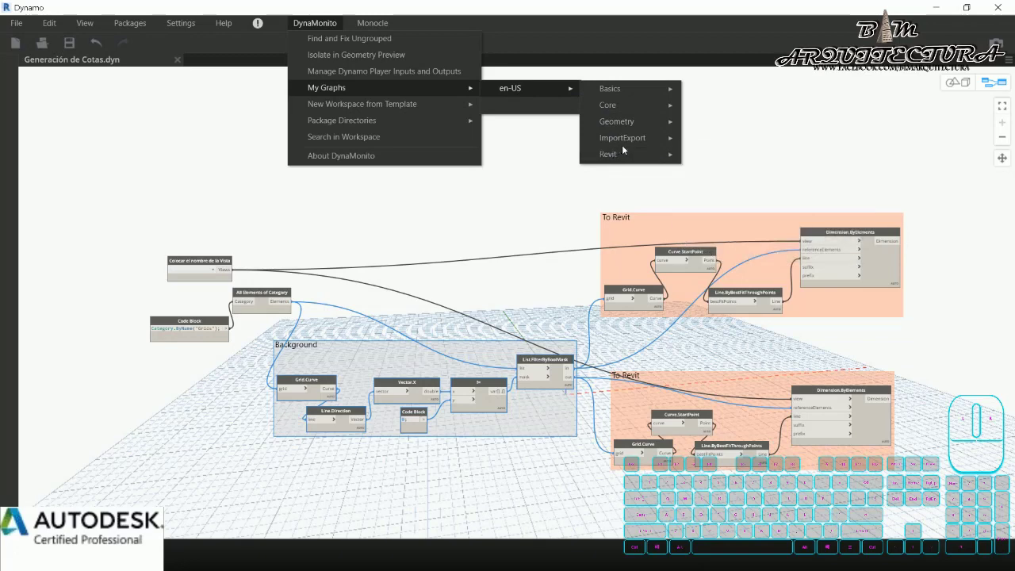
mouse_move(635, 157)
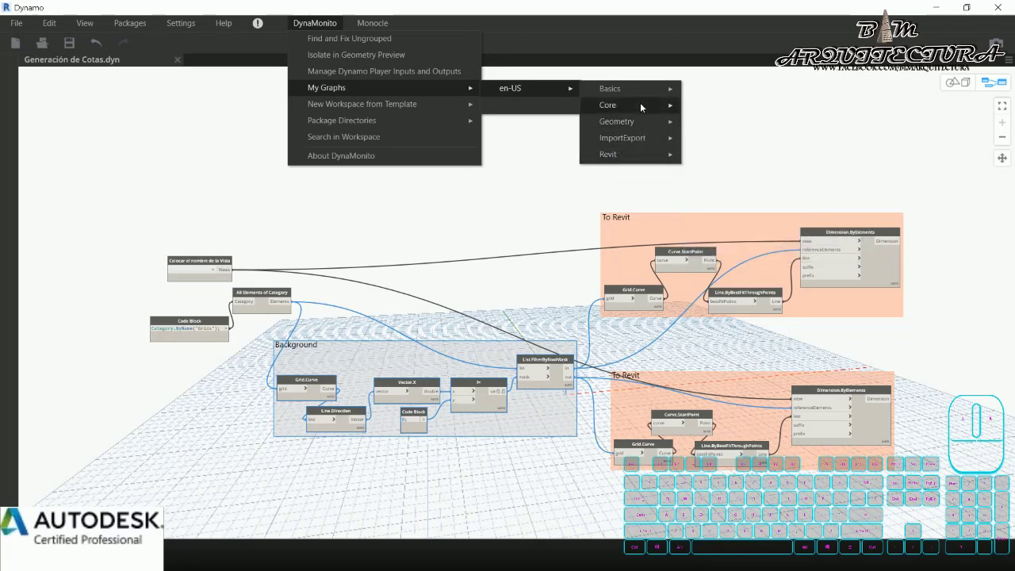
mouse_move(384, 105)
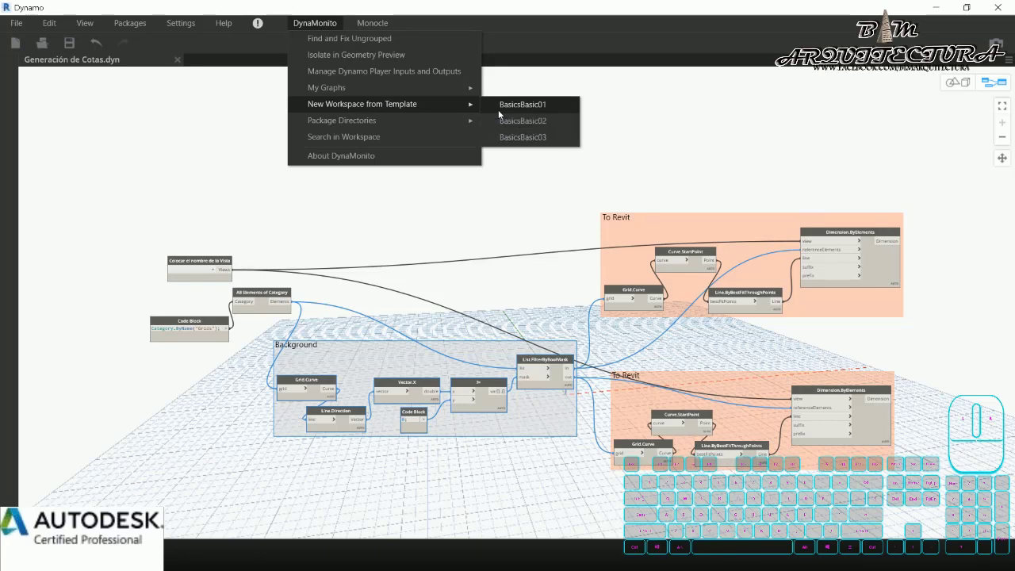
Step: Open the Dynamo Revit 2.0 package directory through DynaMonito and look through its packages folder in a widened window
mouse_move(419, 127)
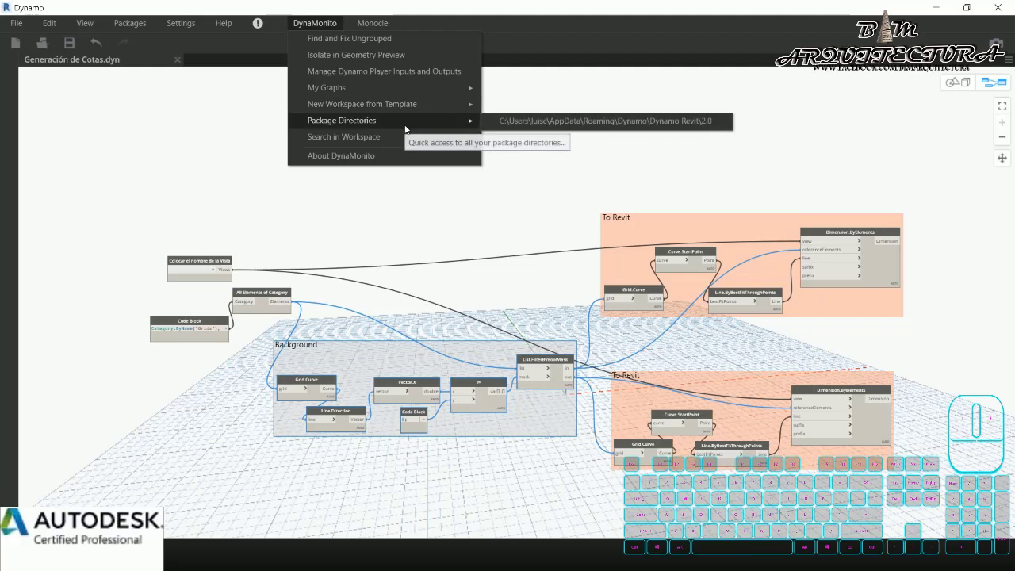
left_click(513, 127)
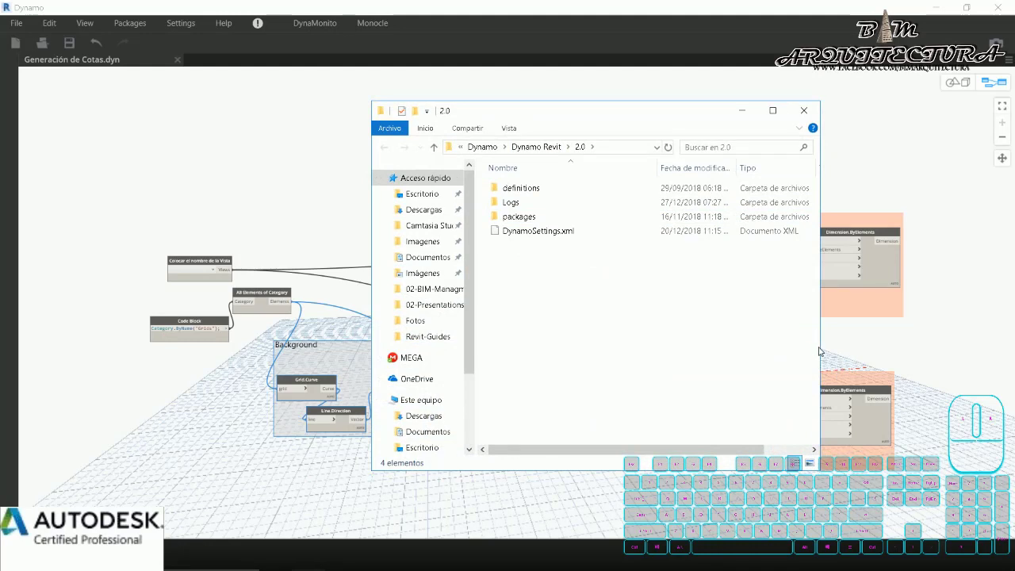
left_click_drag(821, 352, 974, 325)
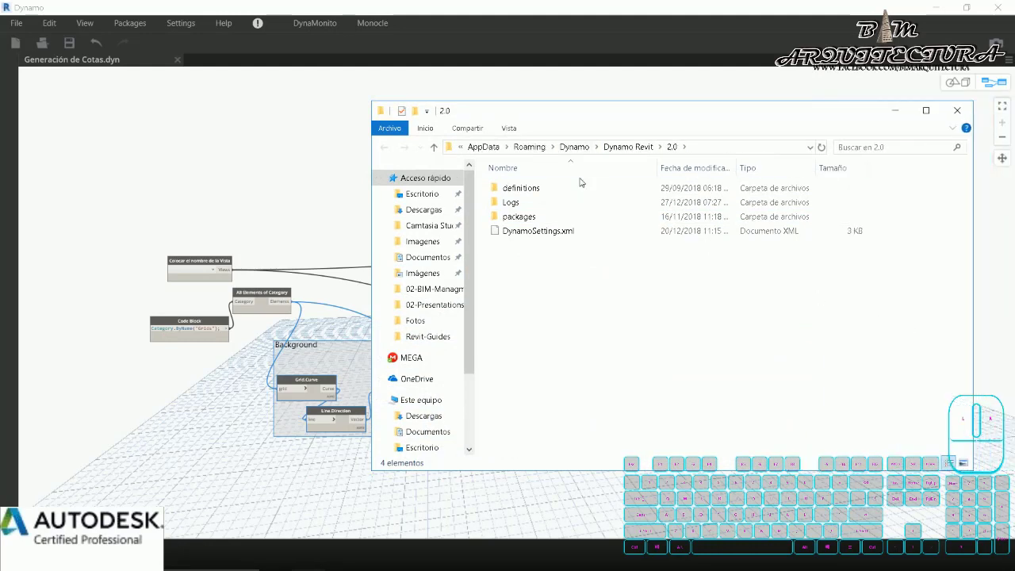
left_click(620, 148)
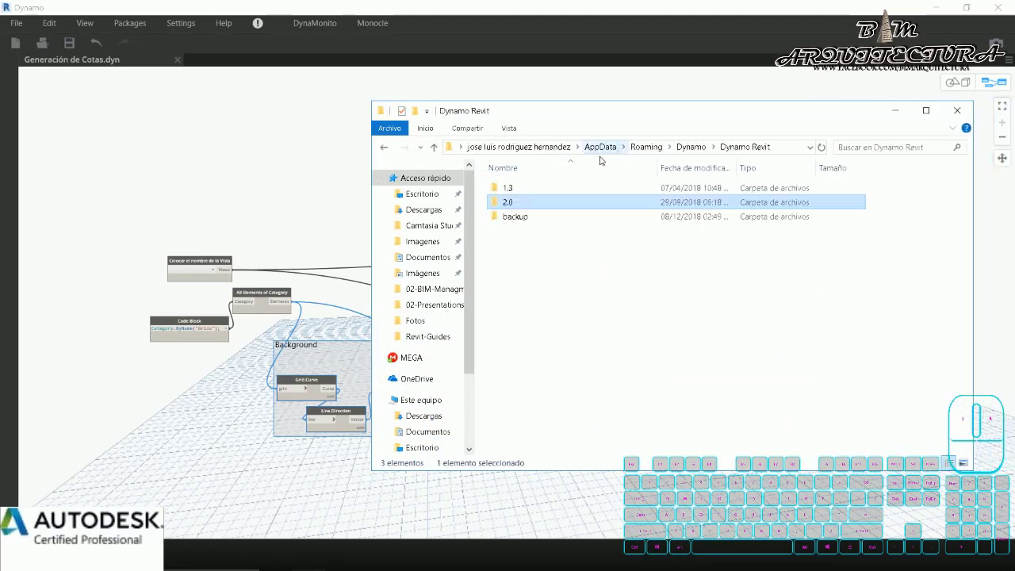
double_click(536, 206)
left_click(537, 220)
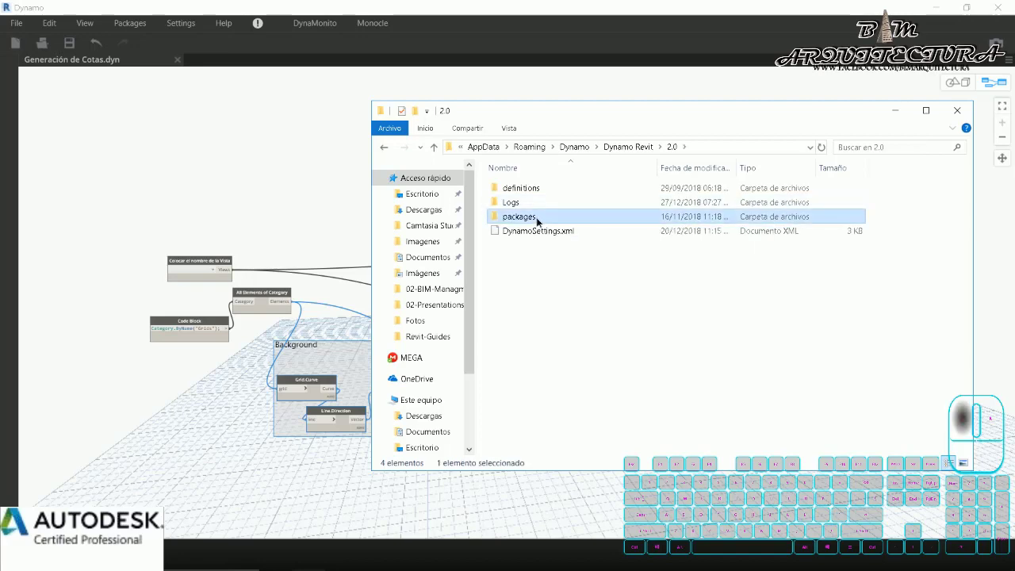
double_click(537, 220)
scroll(555, 224, "down", 1)
scroll(579, 302, "up", 1)
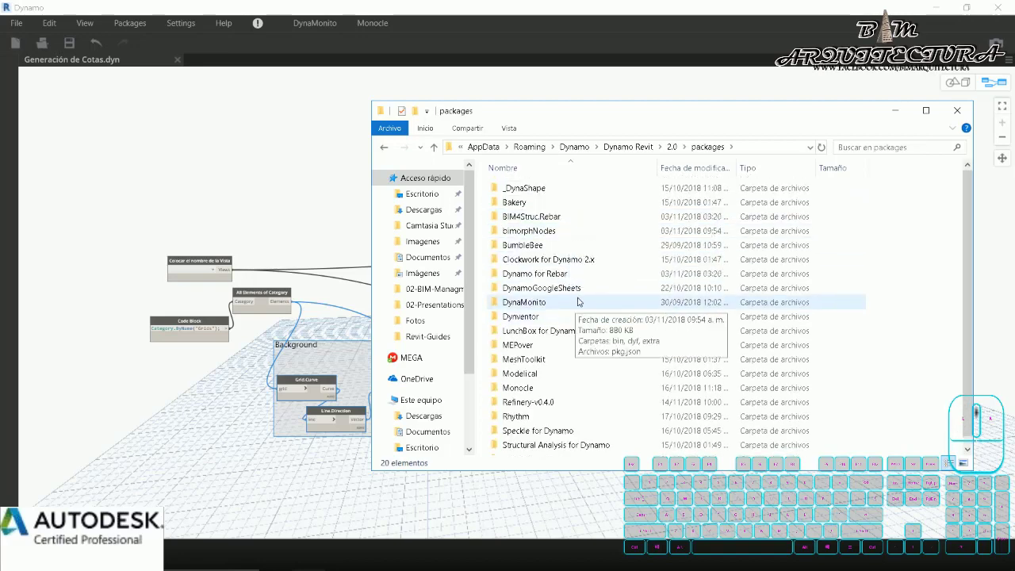
Step: Look at the parent 2.0 folder, close the file window and view the Package Directories path in DynaMonito
left_click(672, 147)
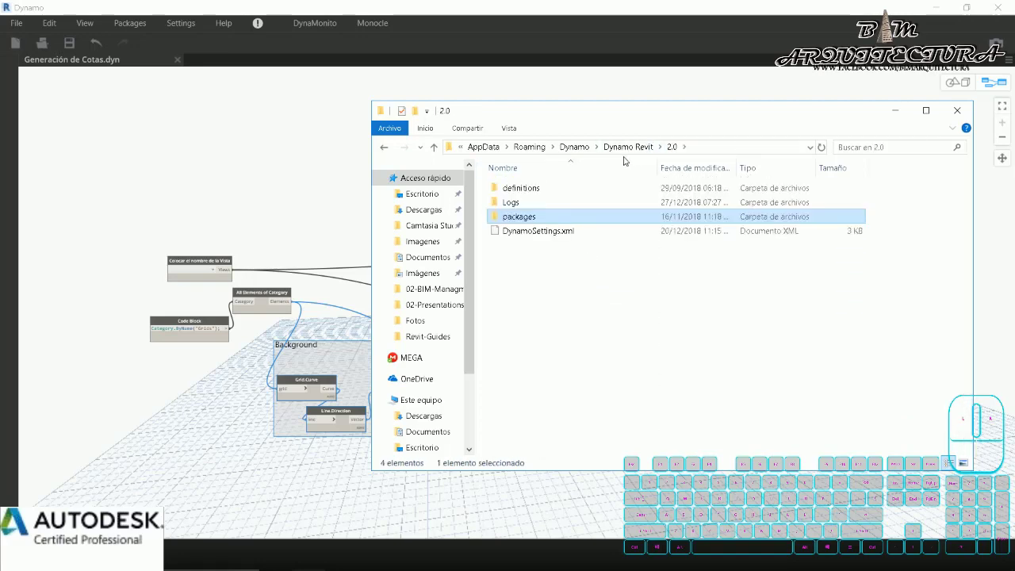
left_click(958, 110)
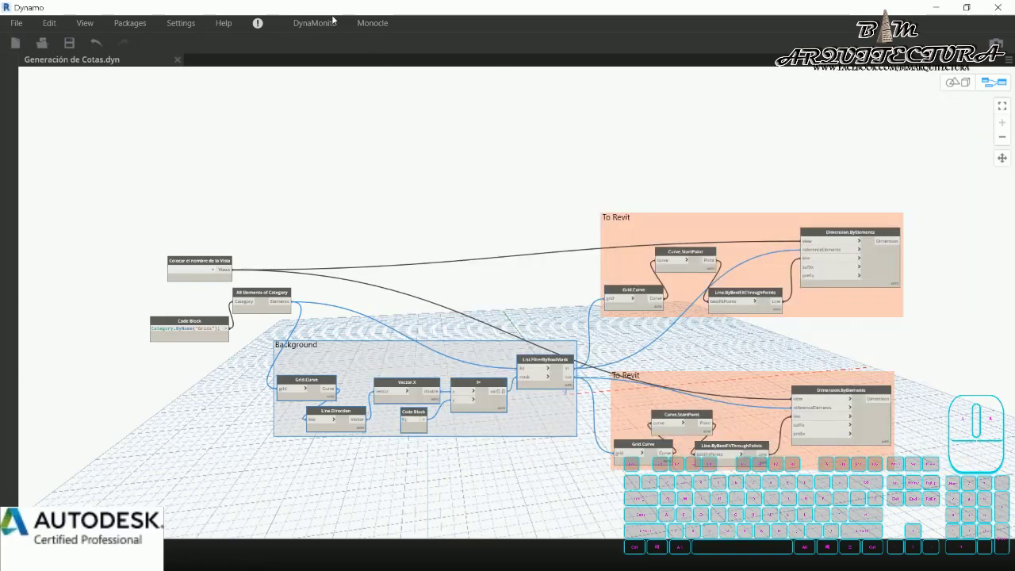
left_click(315, 23)
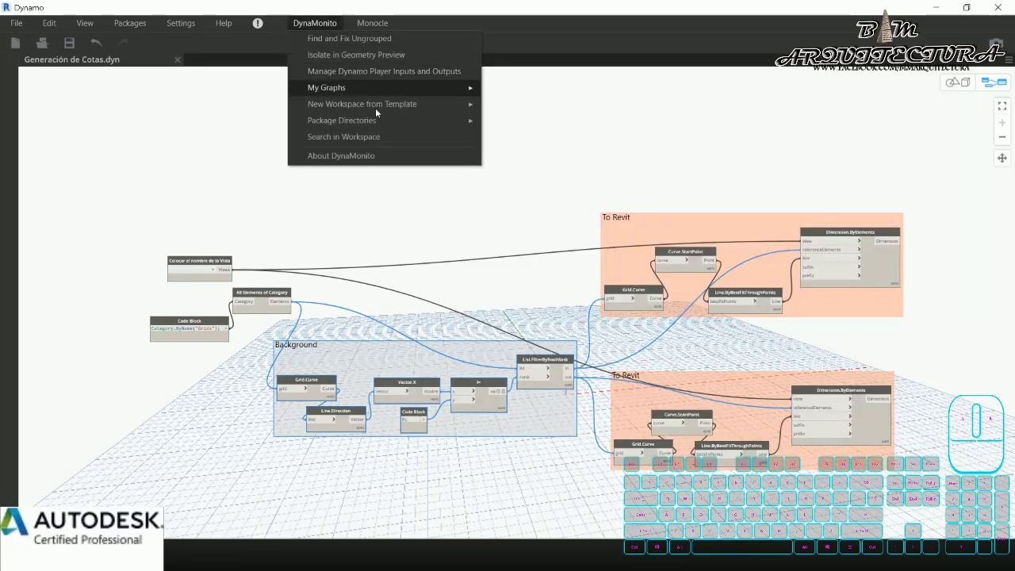
mouse_move(382, 123)
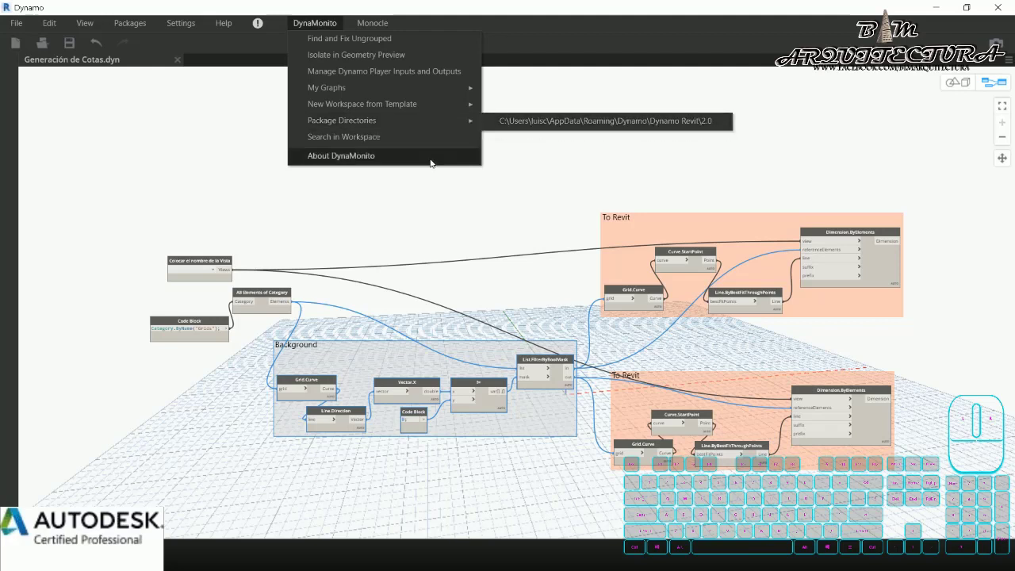
Step: Search the workspace for "curve" with DynaMonito, locate the last listed Grid.Curve node and move the search window off it
left_click(357, 138)
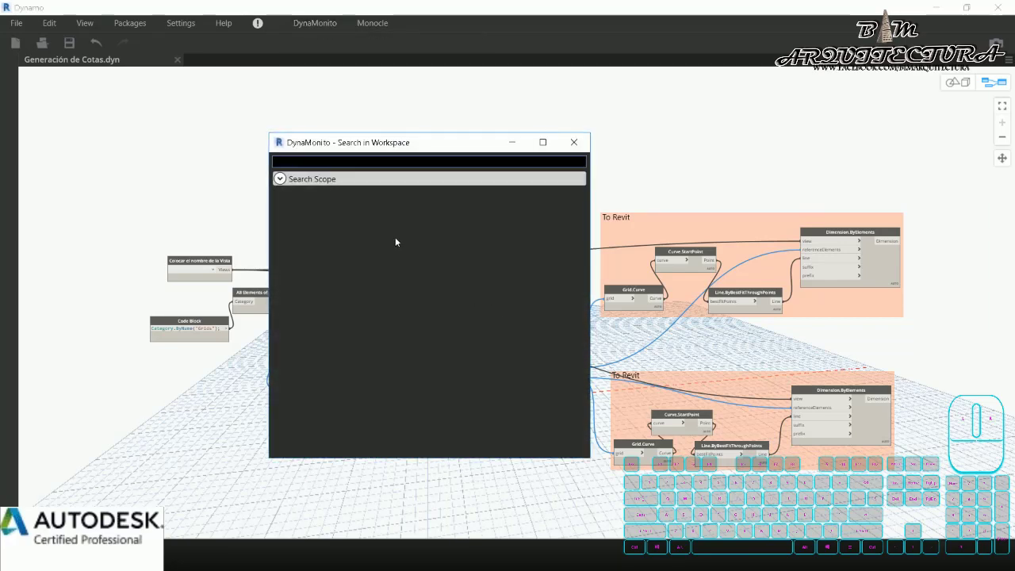
type("curve")
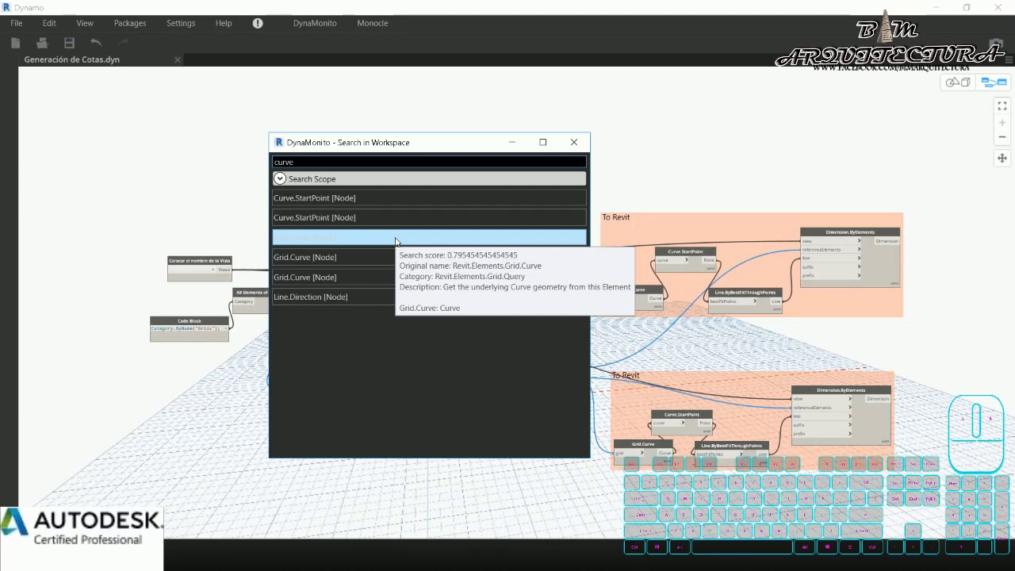
left_click(305, 280)
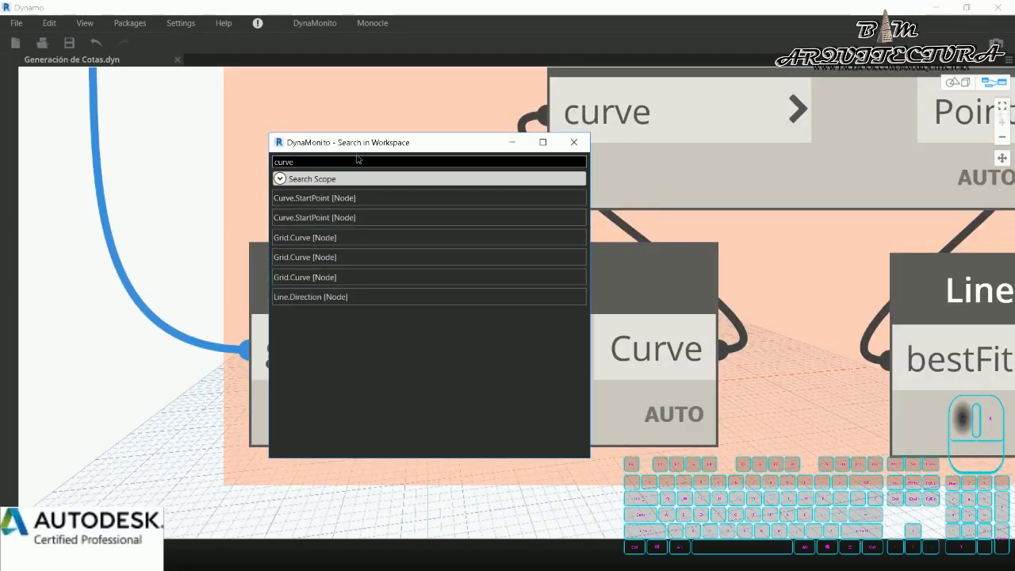
left_click_drag(343, 143, 704, 144)
scroll(605, 273, "down", 2)
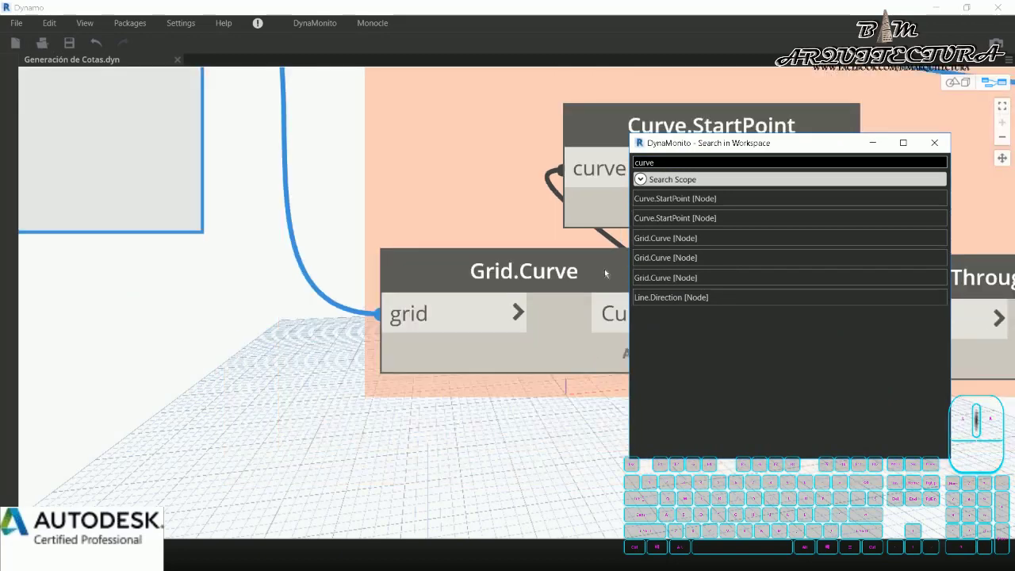
middle_click_drag(309, 310, 34, 329)
mouse_move(296, 304)
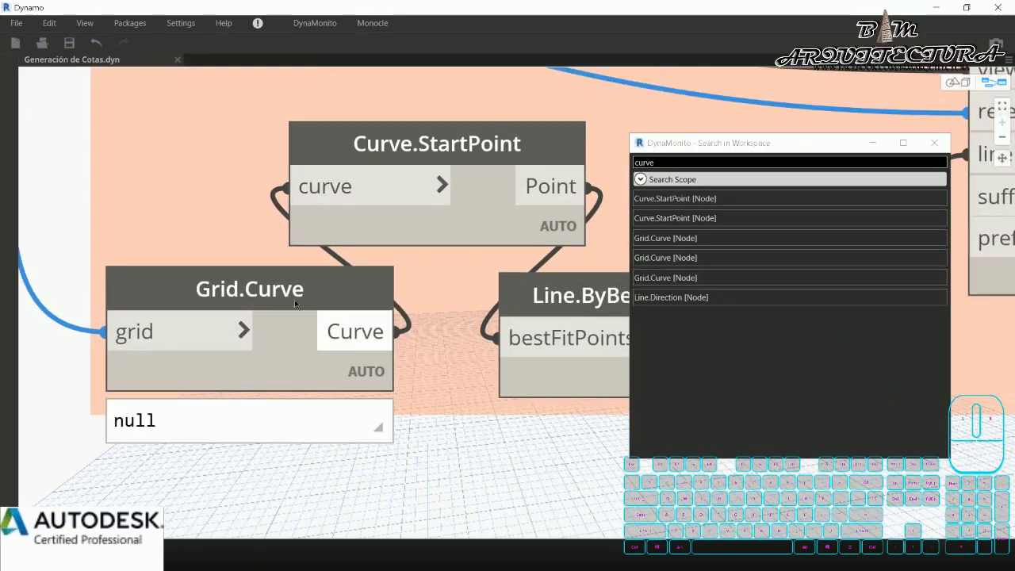
Step: Search the workspace for "list.", locate the List.FilterByBoolMask node in the graph and close the search window
left_click(682, 162)
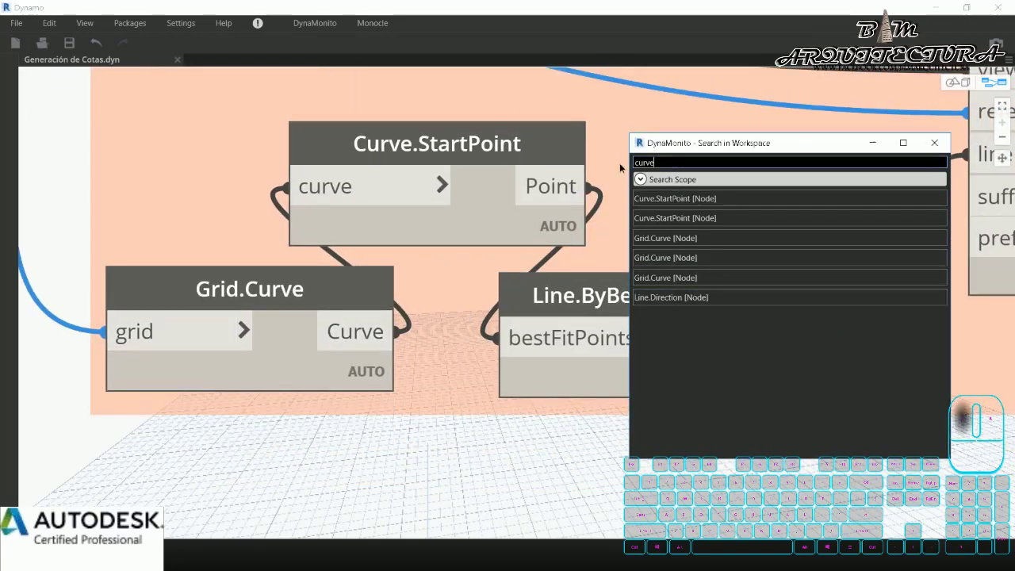
scroll(540, 254, "down", 4)
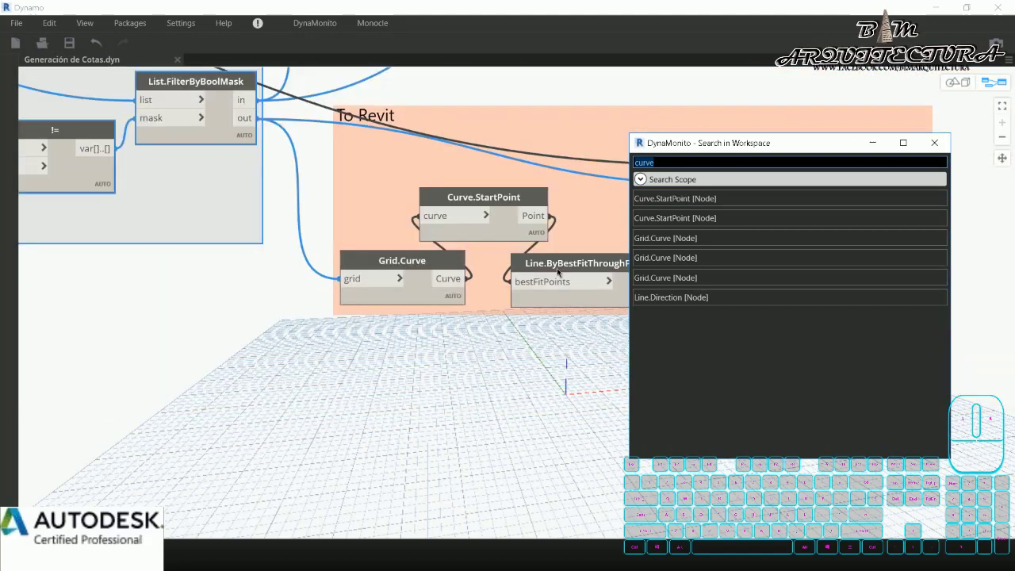
middle_click_drag(558, 272, 462, 319)
mouse_move(462, 318)
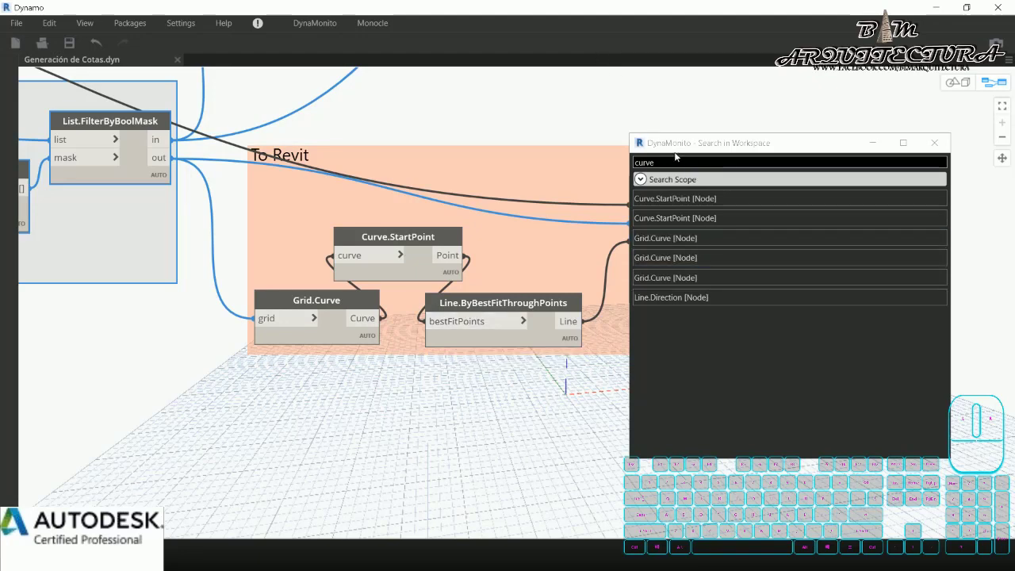
left_click(676, 160)
type("list.")
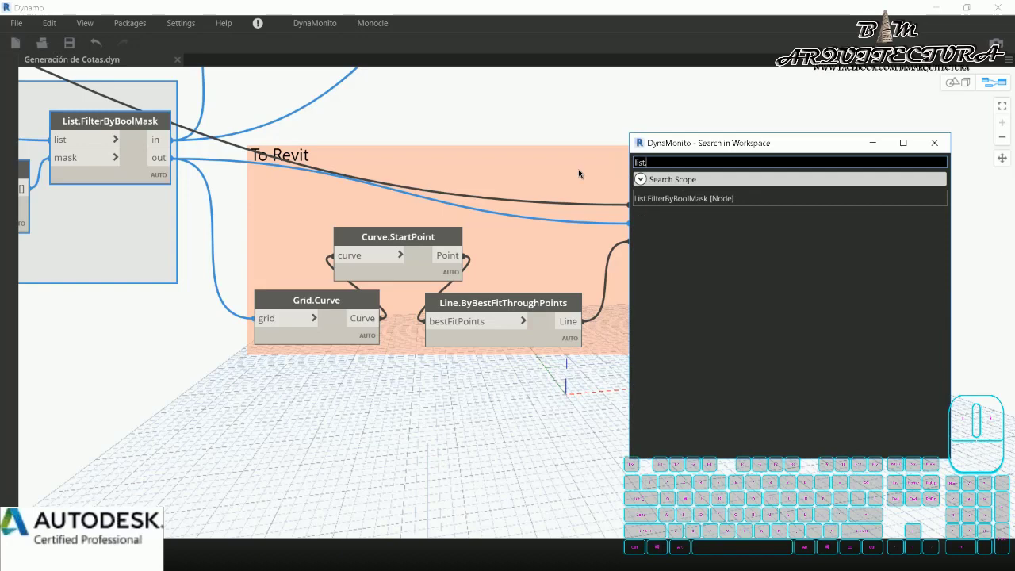
left_click(682, 199)
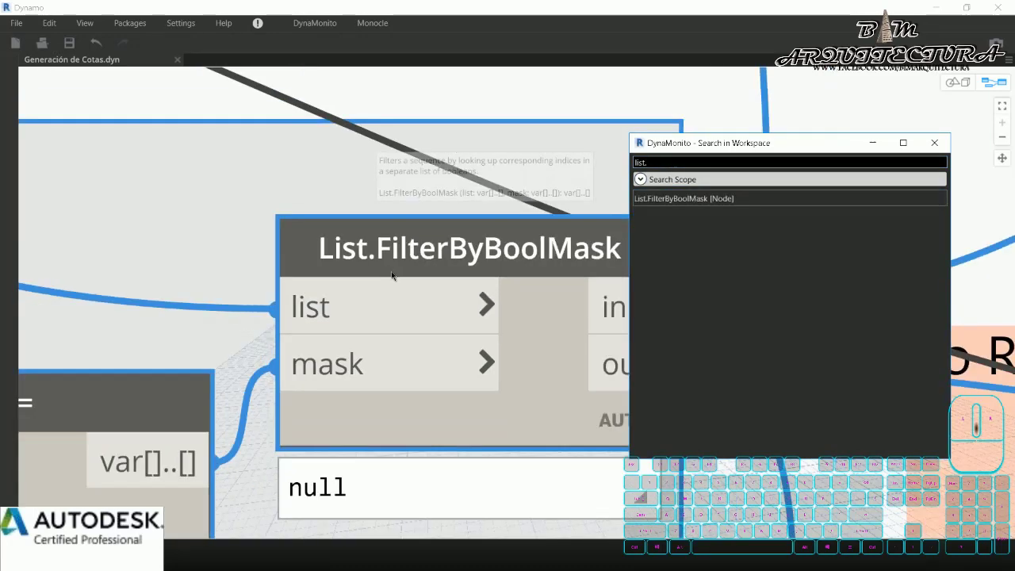
scroll(391, 276, "down", 3)
left_click(934, 142)
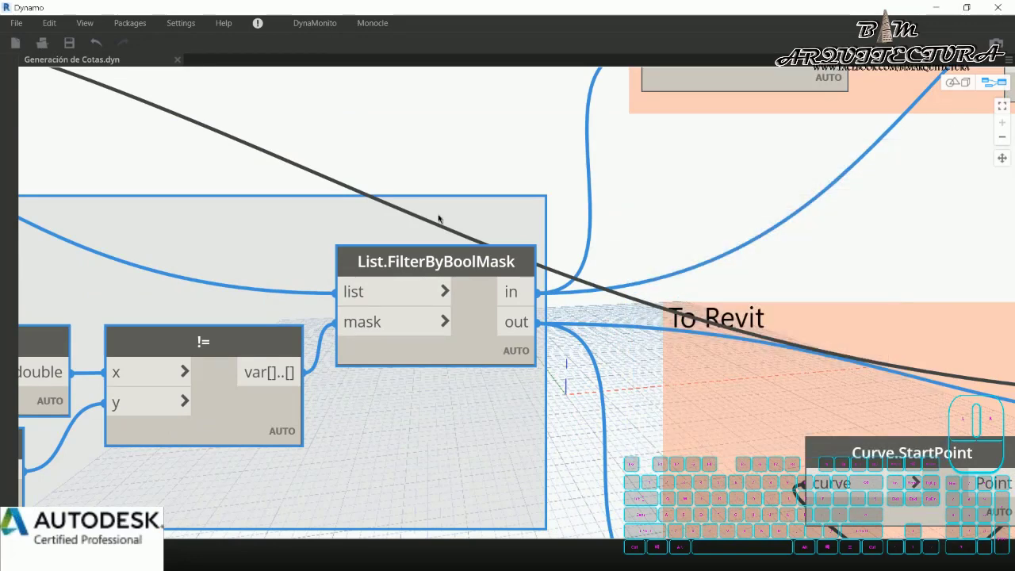
Step: Switch to the Dynamo window with the 04_Create_Interior_Walls-w-Ring-Plinth graph and dismiss all its notifications
key("alt+Tab")
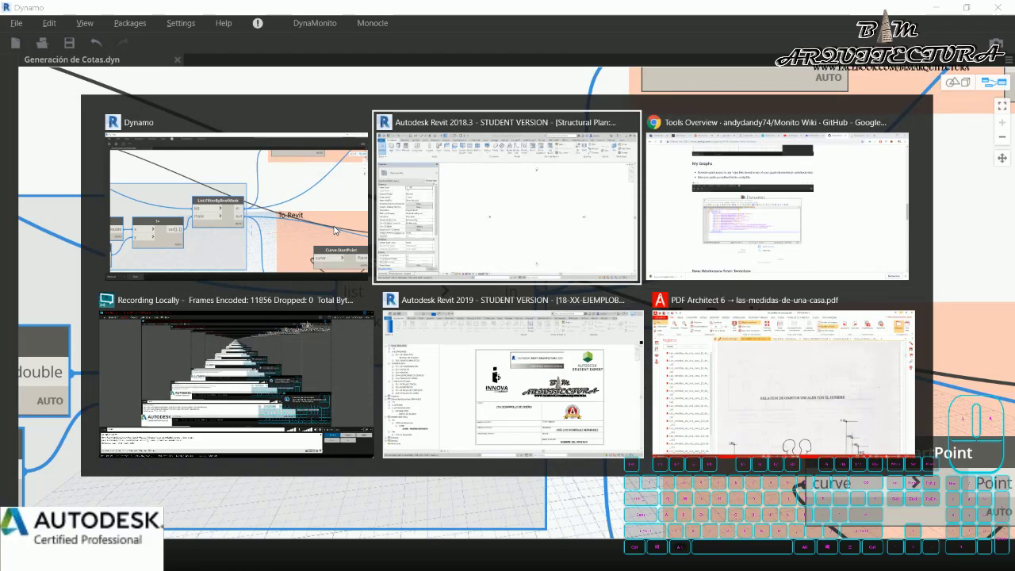
key("alt+Tab")
key("alt+Tab")
key("alt+Tab")
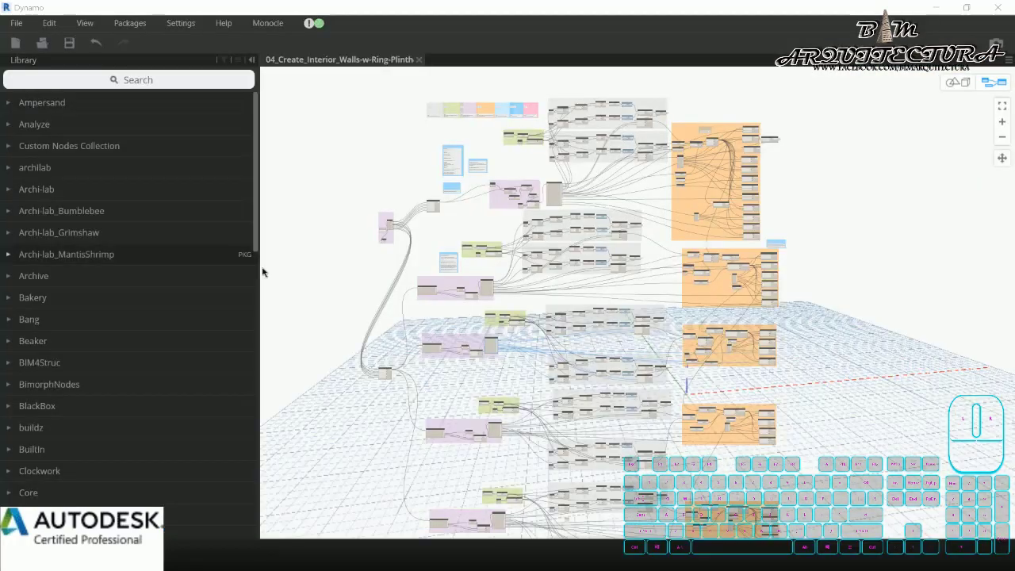
scroll(441, 254, "down", 3)
scroll(510, 294, "up", 1)
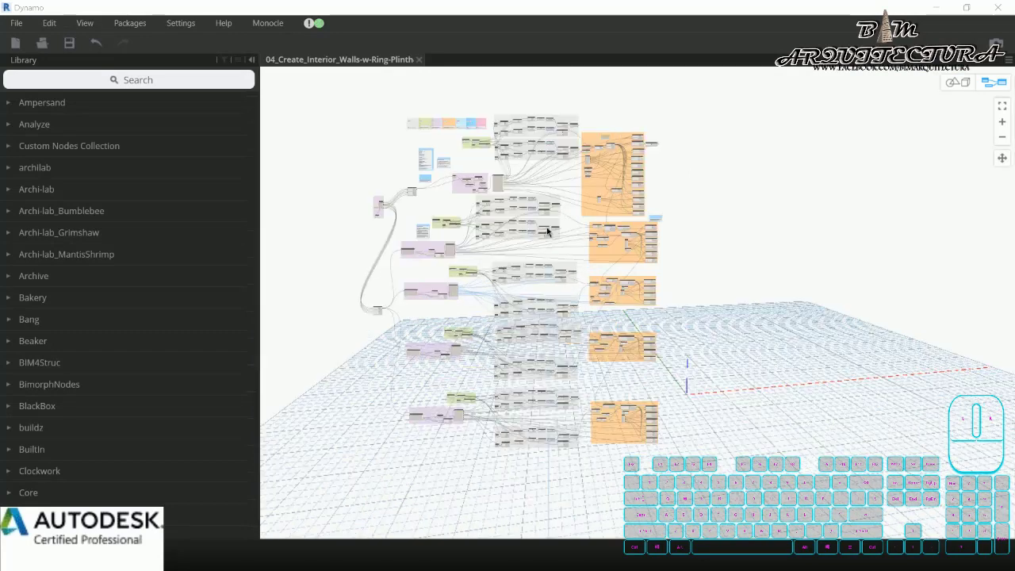
left_click(310, 24)
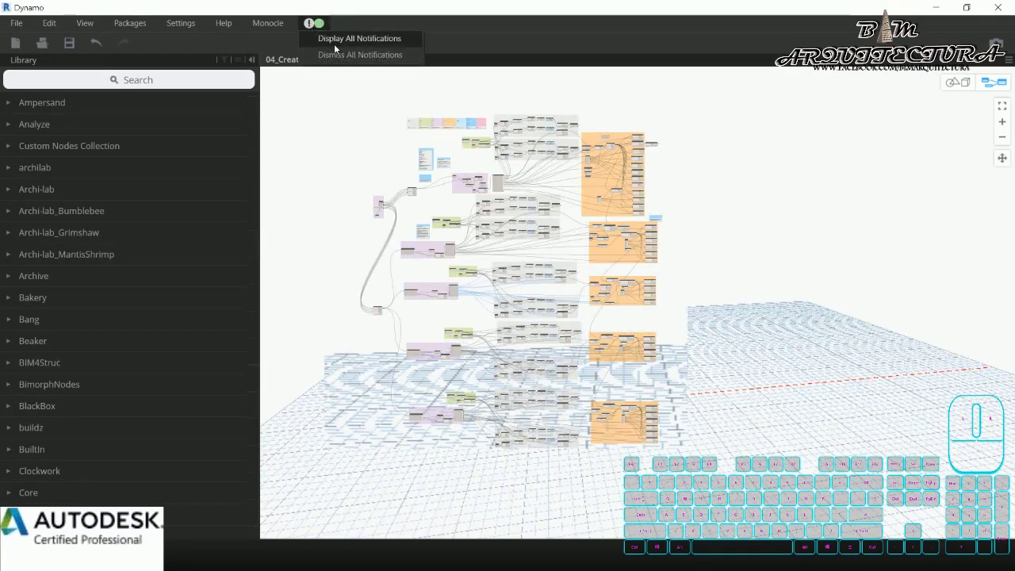
left_click(335, 54)
Step: Switch to Chrome and read the Monito wiki from New Workspace from Template through the Unfancify section at the page's end
key("alt+Tab")
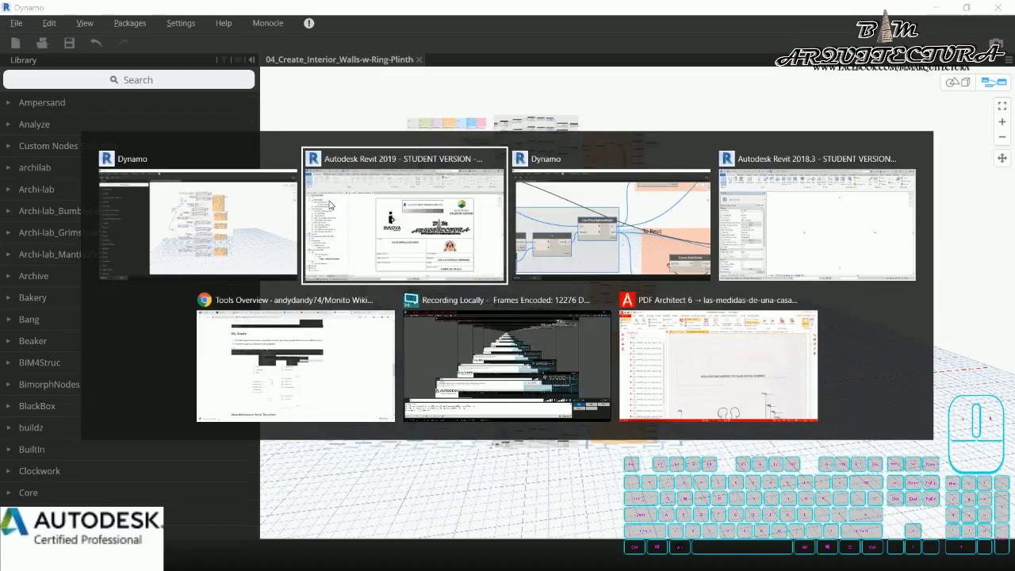
key("alt+Tab")
key("alt+Tab")
key("alt+Tab")
scroll(317, 222, "down", 3)
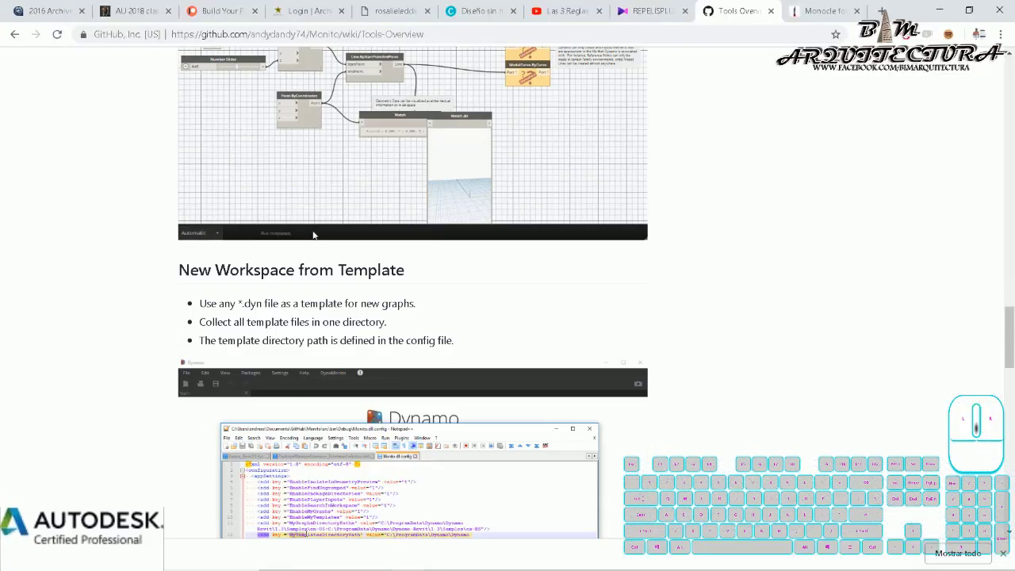
scroll(313, 238, "down", 17)
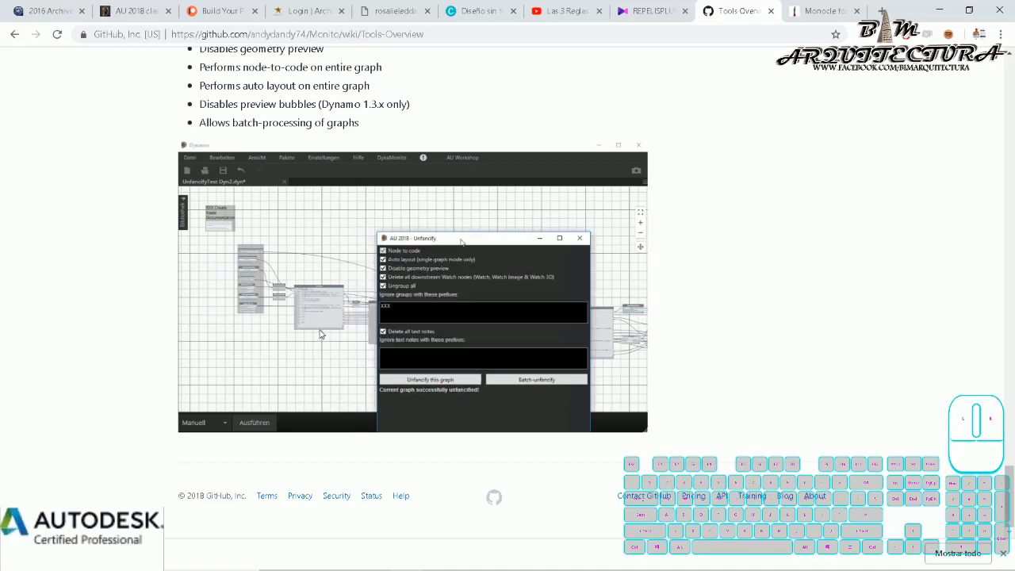
Step: Open the Parallax Team article "Monocle for Dynamo Released" and read down to its annotating custom nodes example
left_click(822, 10)
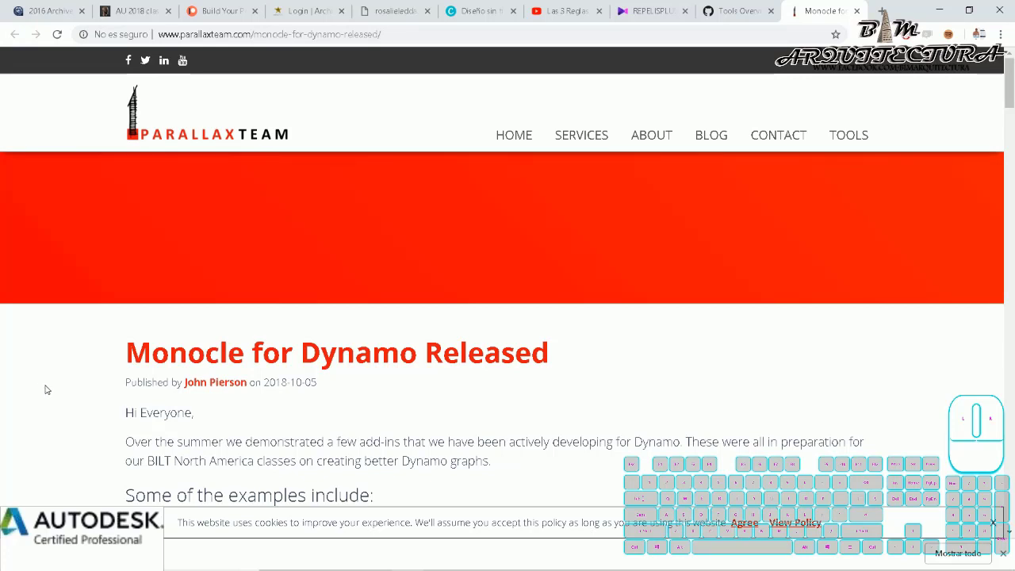
scroll(46, 389, "down", 1)
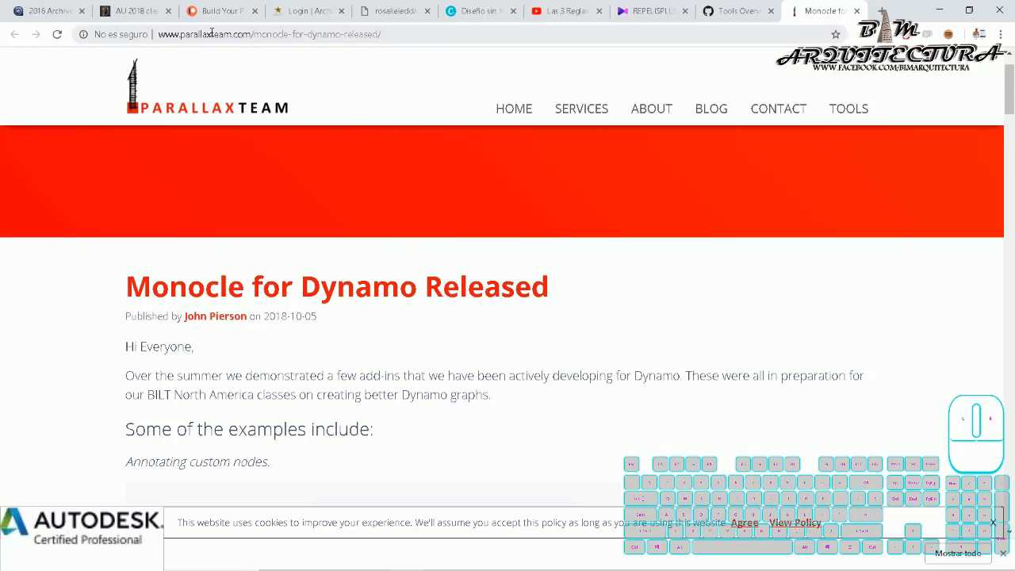
scroll(223, 298, "down", 3)
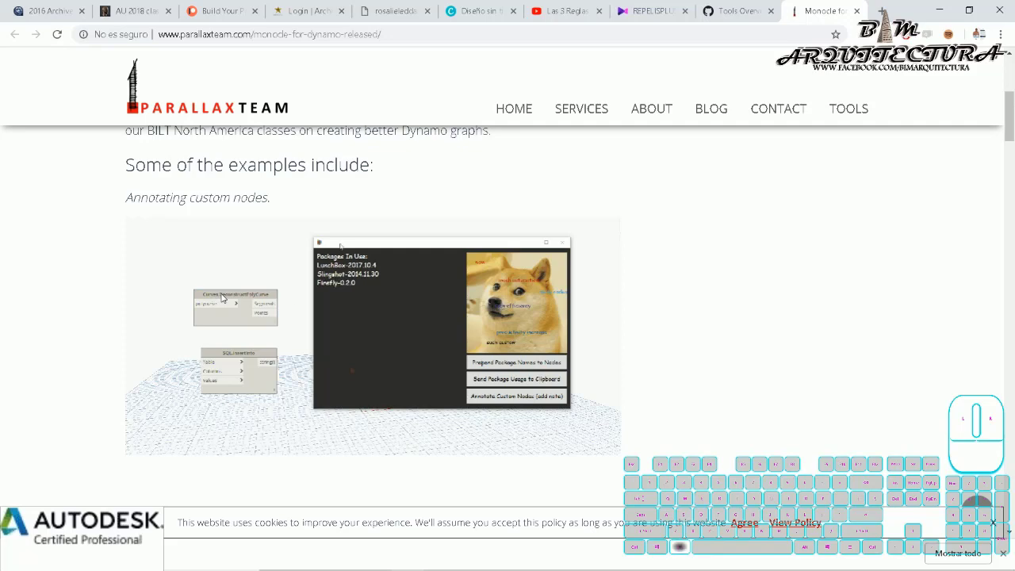
Step: Switch to Dynamo and examine the interior walls graph's description note, its package list, the colour legend and the input groups
key("alt+Tab")
scroll(412, 117, "up", 5)
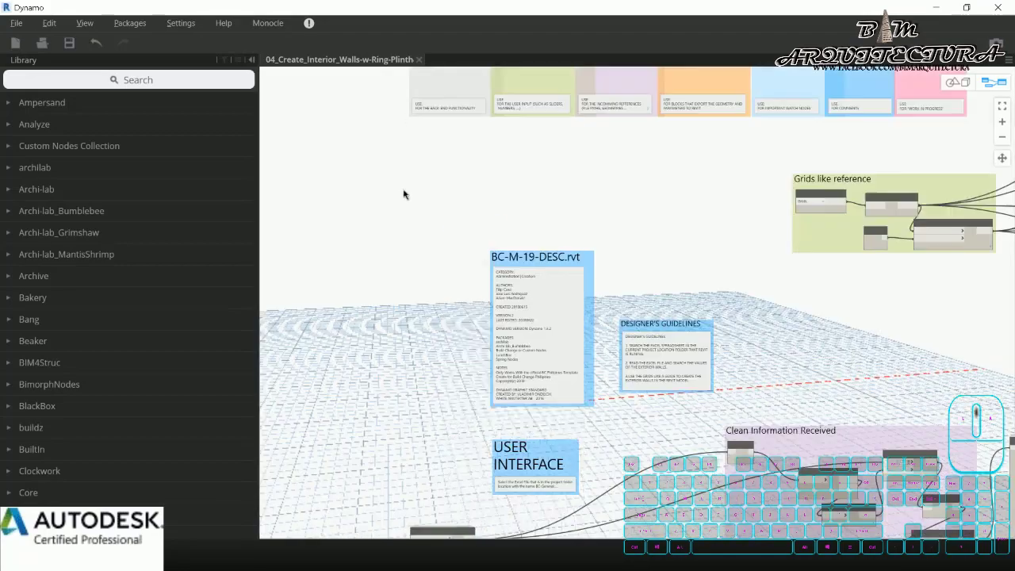
scroll(406, 193, "up", 4)
scroll(492, 369, "up", 2)
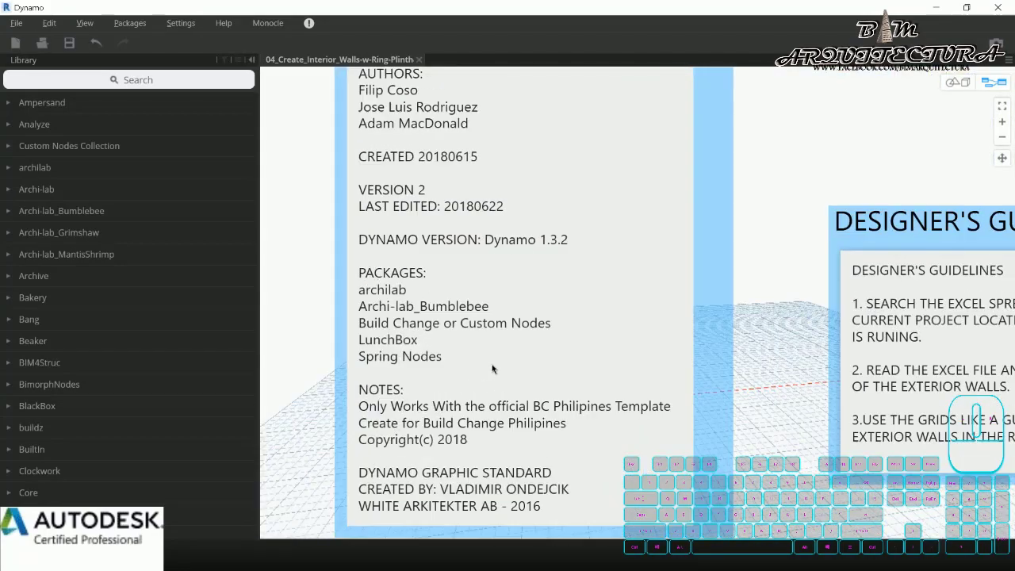
scroll(435, 317, "down", 6)
scroll(424, 330, "down", 2)
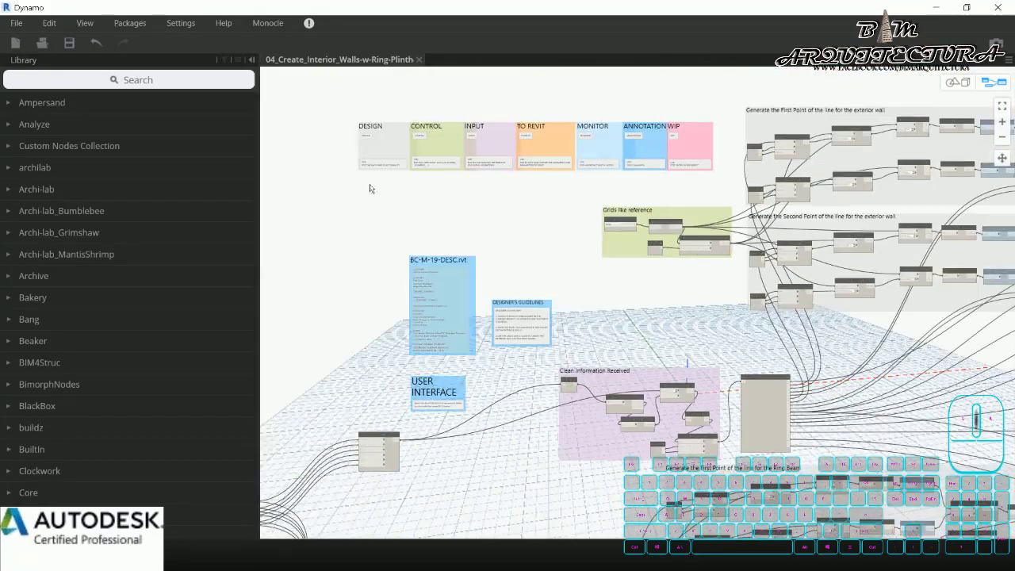
middle_click_drag(361, 450, 301, 257)
scroll(321, 262, "down", 1)
middle_click_drag(350, 281, 615, 182)
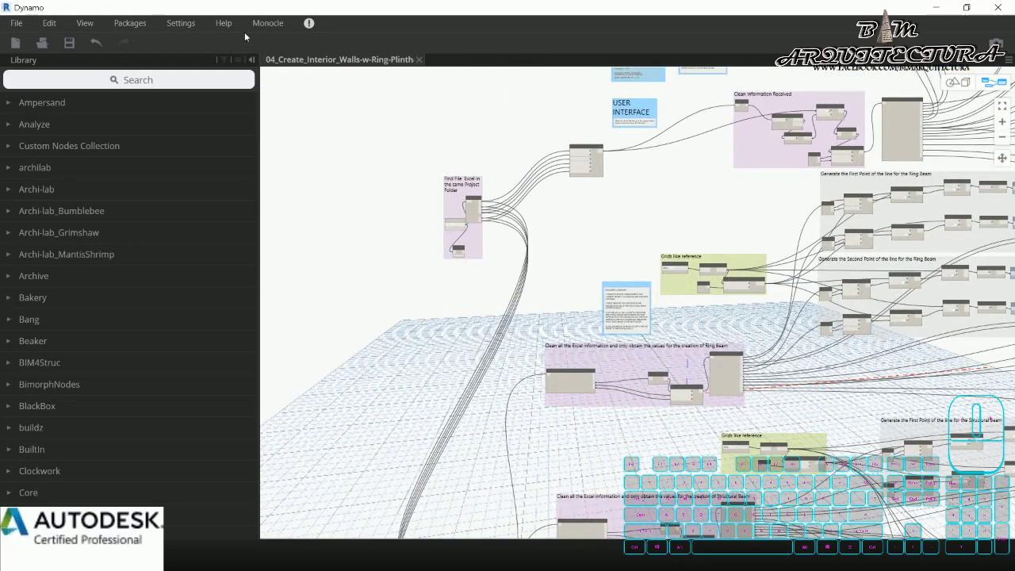
Step: Run Monocle's package usage doge and compare its packages in use with the package list in the graph's description note
left_click(274, 24)
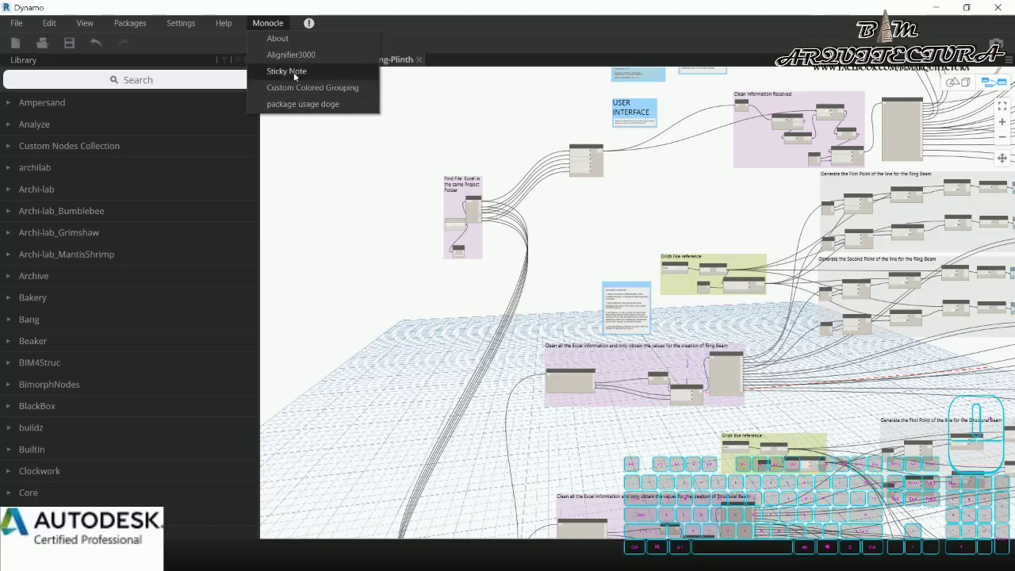
left_click(292, 113)
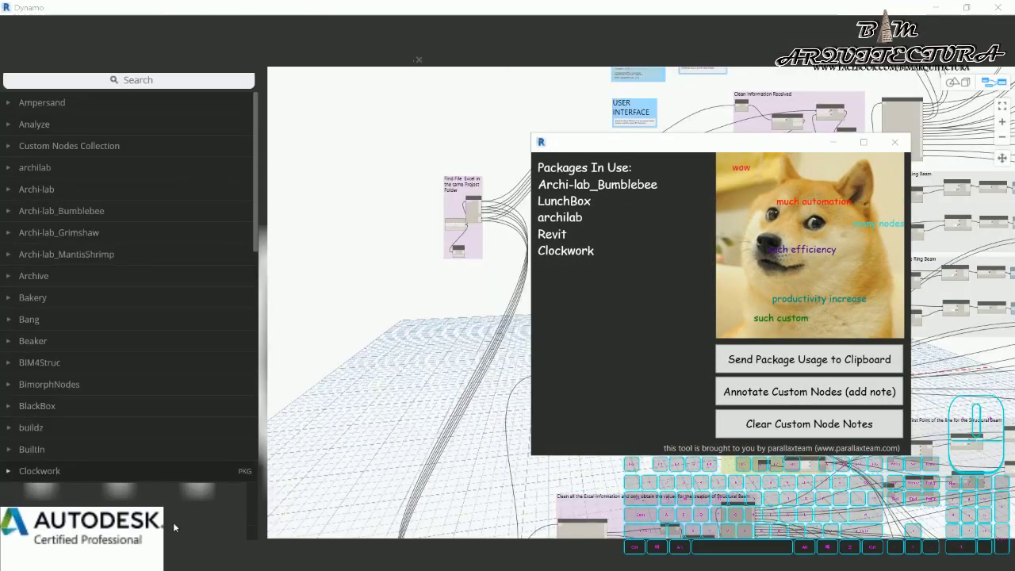
scroll(449, 279, "down", 2)
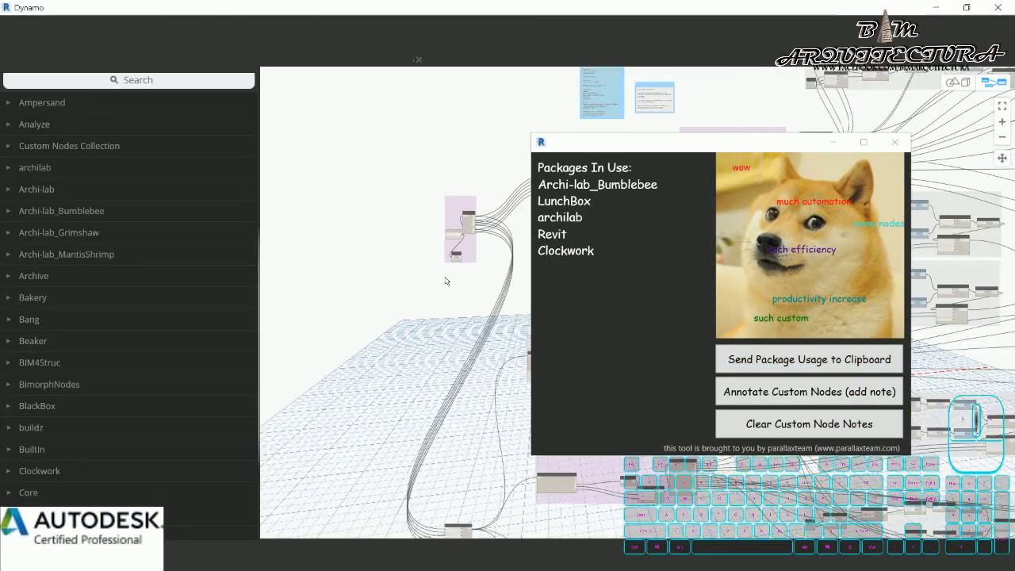
middle_click_drag(448, 280, 334, 342)
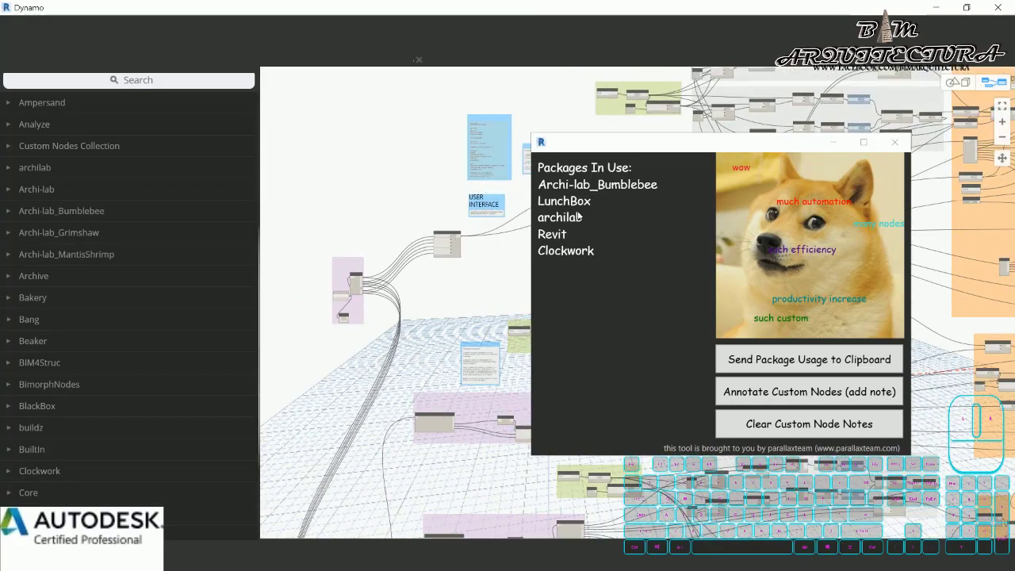
scroll(388, 165, "up", 3)
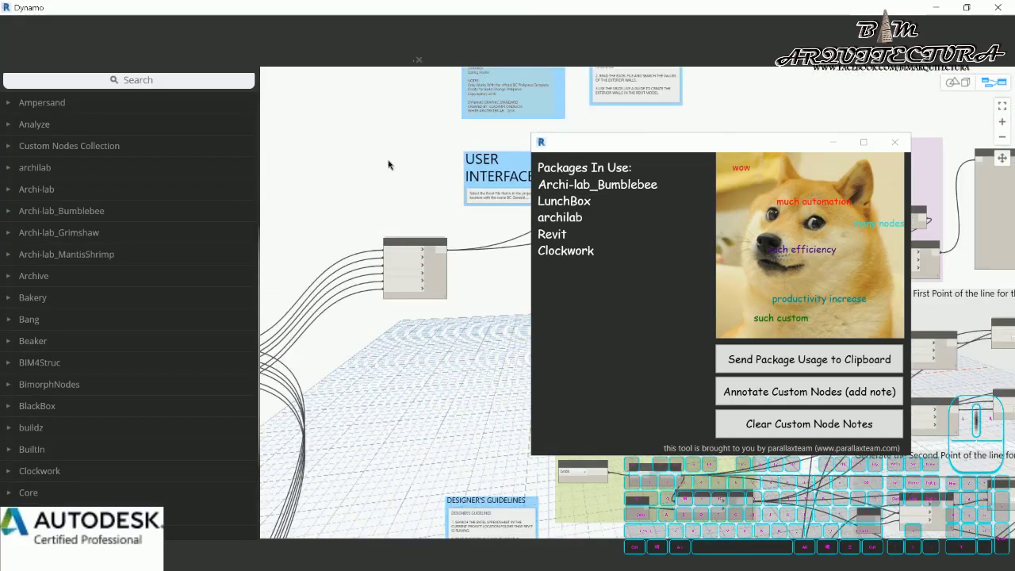
scroll(388, 164, "up", 5)
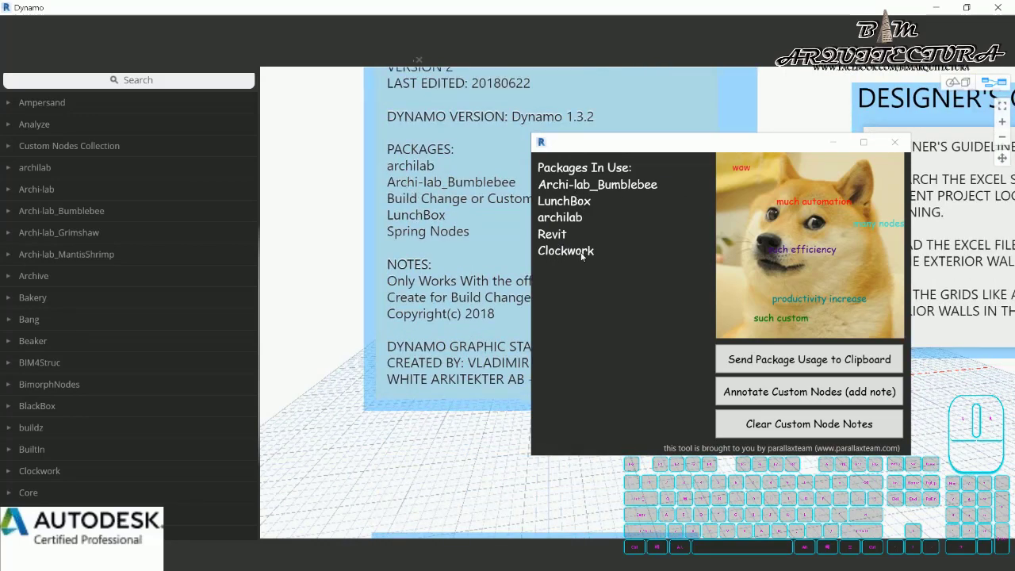
Step: Clear the custom node notes from the interior walls graph with the package usage doge
scroll(401, 246, "down", 2)
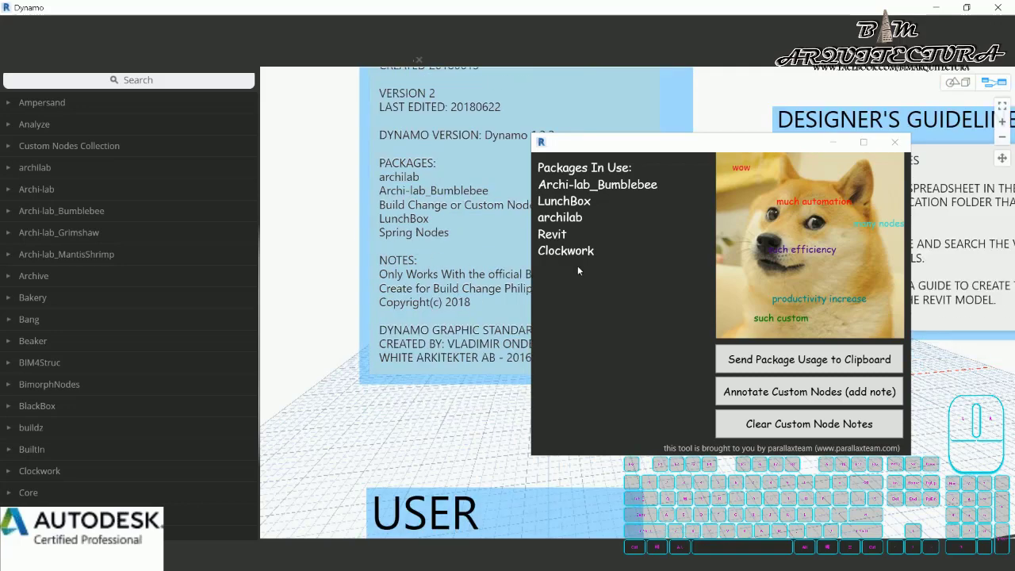
scroll(410, 279, "down", 2)
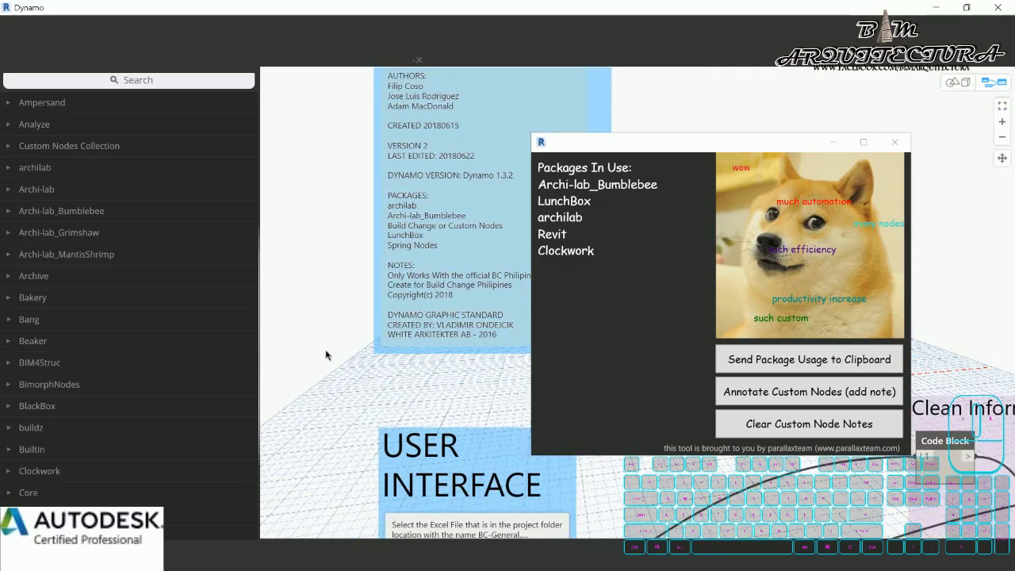
scroll(337, 356, "down", 2)
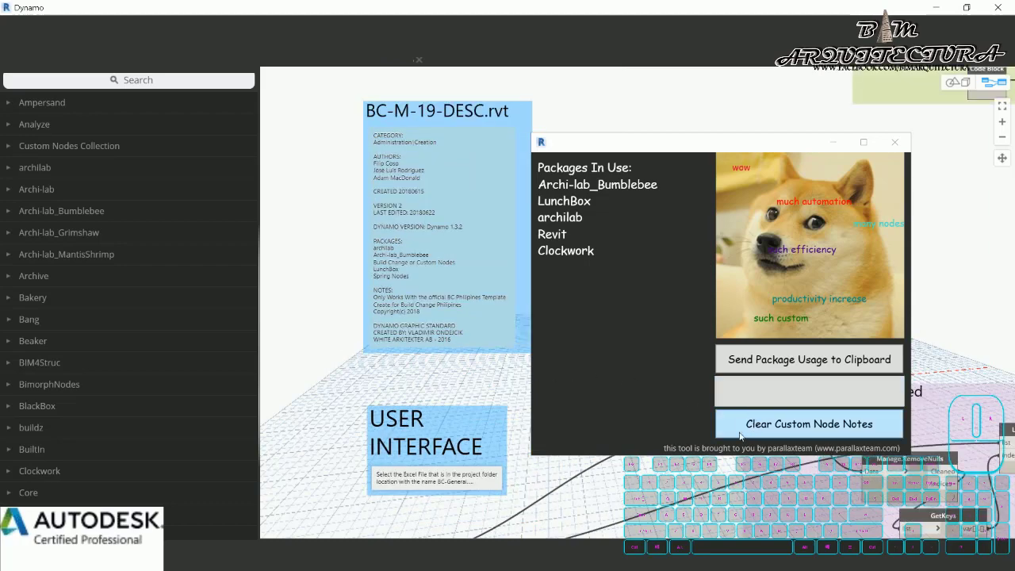
left_click(755, 428)
Step: Inspect the nodes around the Clean Information Received group and annotate the graph's custom nodes with package notes
scroll(465, 477, "down", 4)
middle_click_drag(476, 477, 266, 300)
scroll(429, 299, "up", 2)
scroll(429, 299, "up", 1)
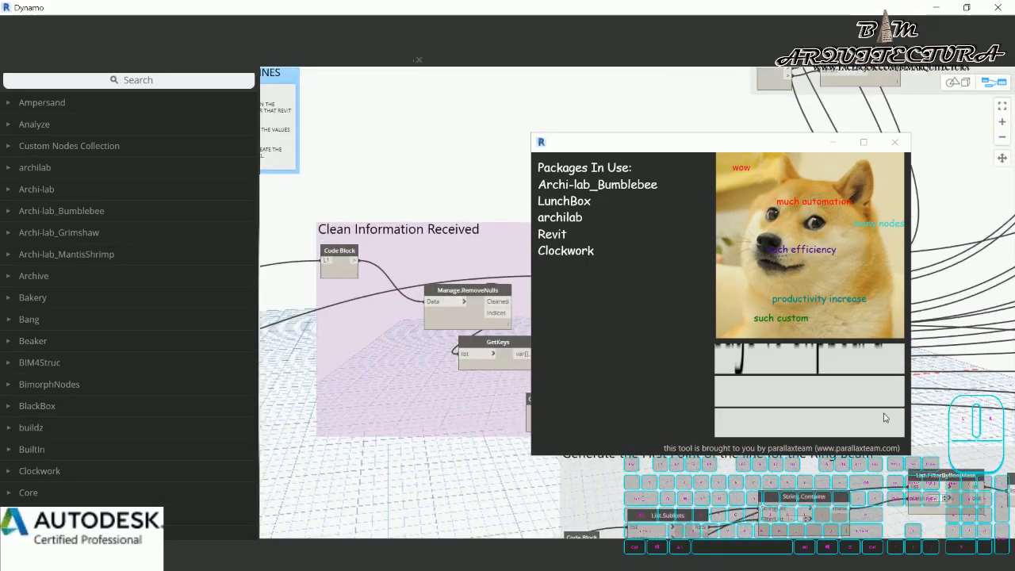
scroll(448, 213, "up", 2)
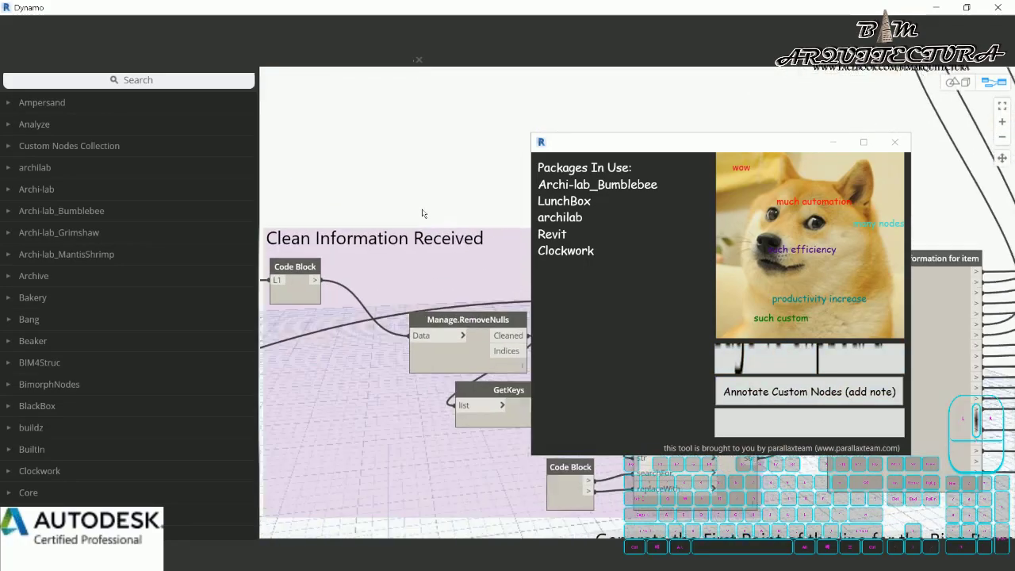
scroll(472, 166, "down", 5)
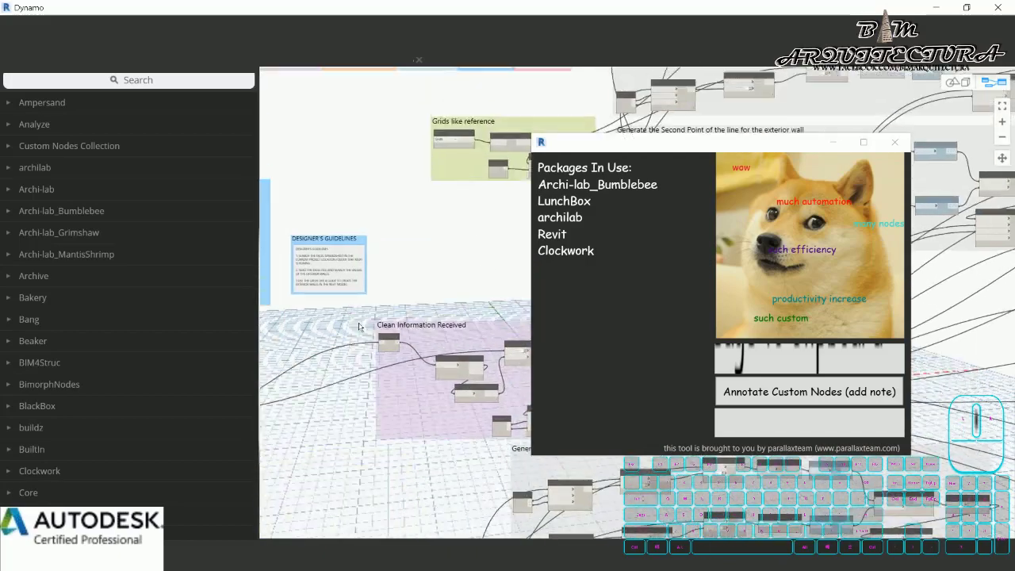
middle_click_drag(359, 326, 402, 411)
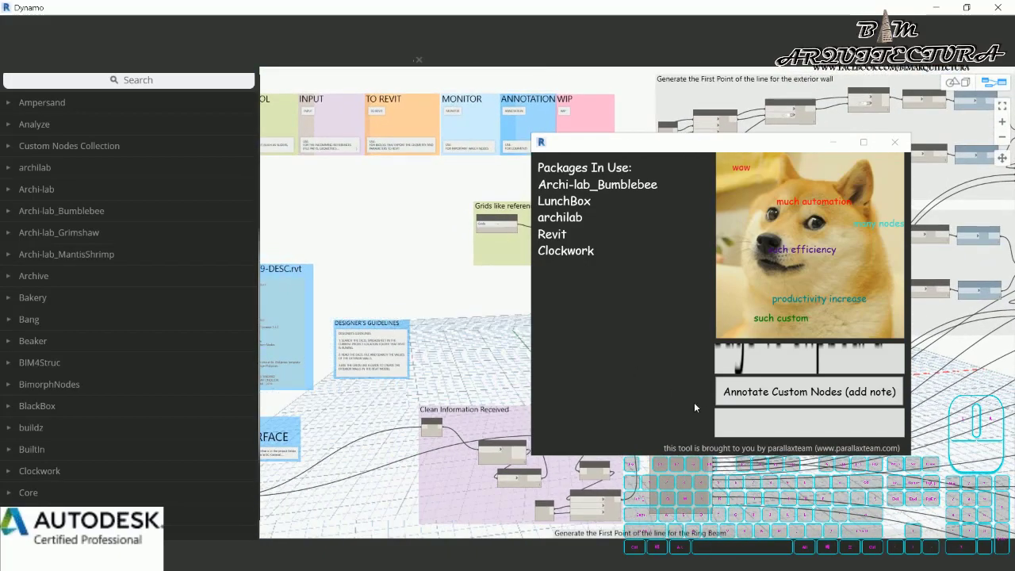
left_click(768, 382)
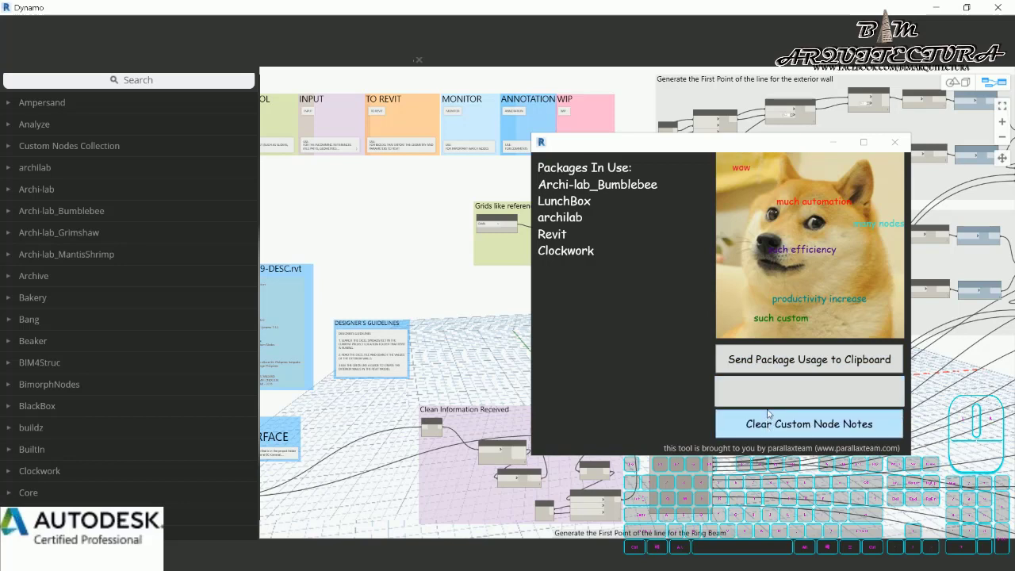
left_click(772, 397)
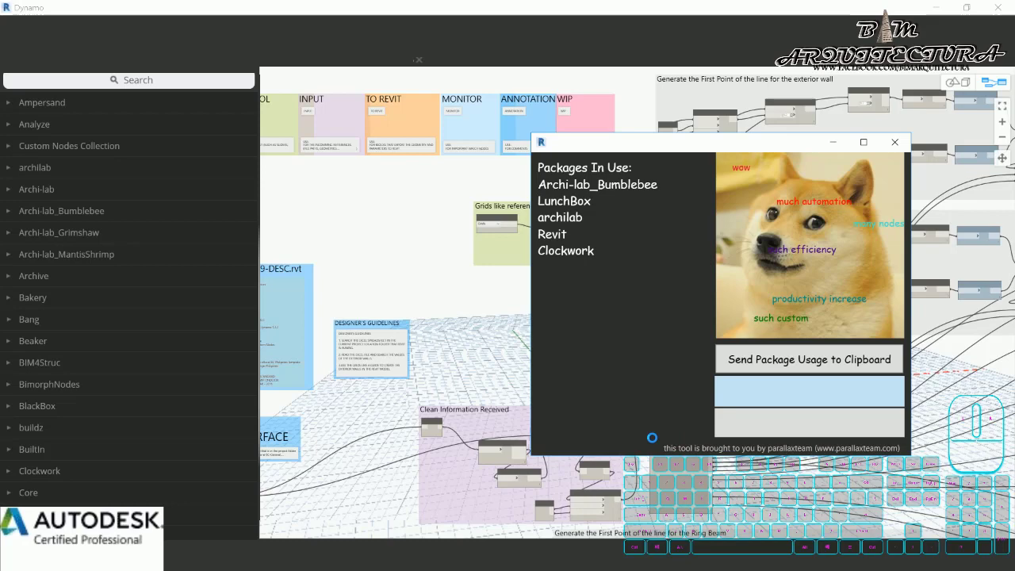
Step: Switch to Chrome and read the Monocle article from the sticky notes example through custom colored groupings to the first-install menu and closing remarks
key("alt+Tab")
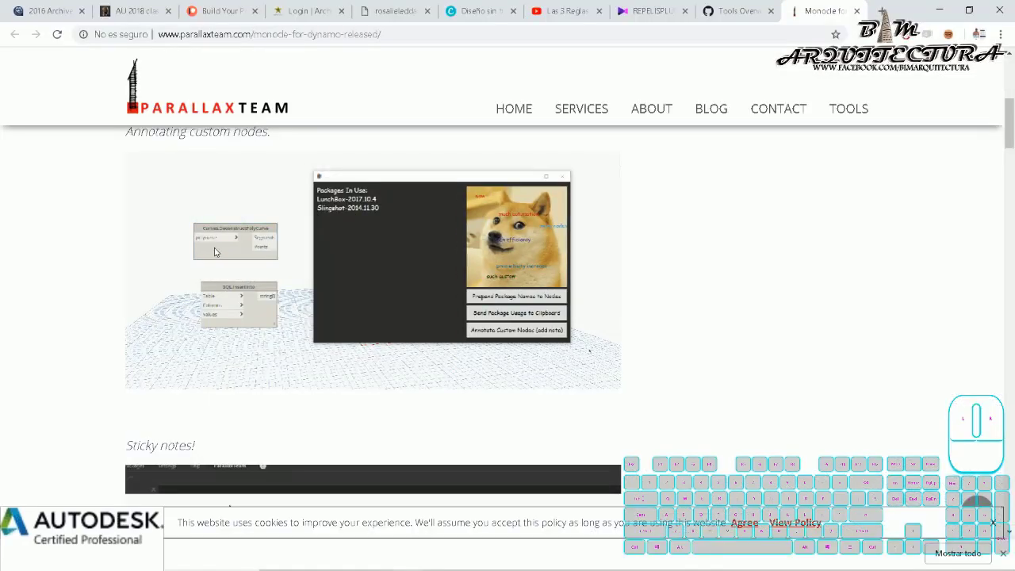
scroll(214, 252, "down", 4)
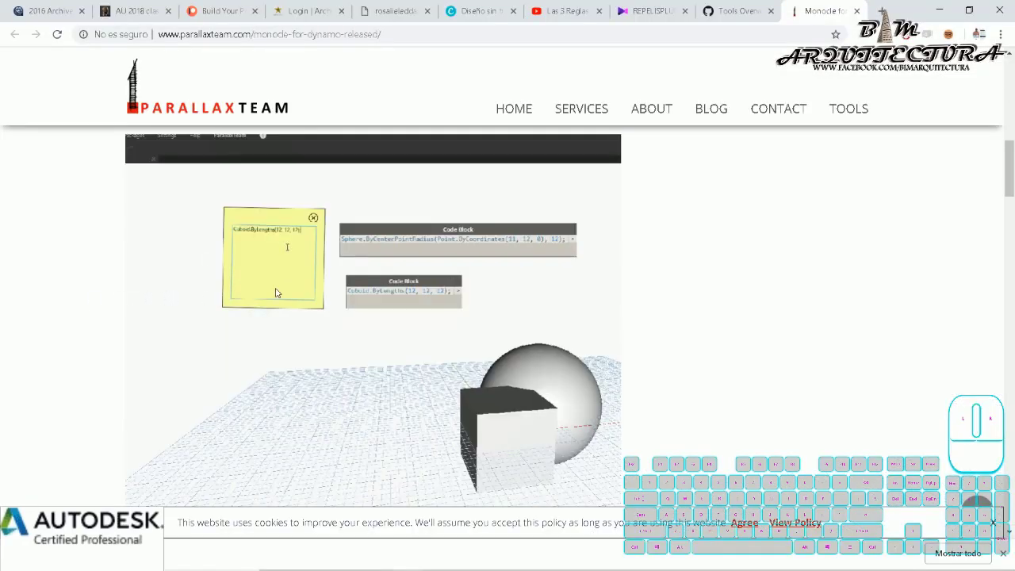
scroll(501, 359, "up", 1)
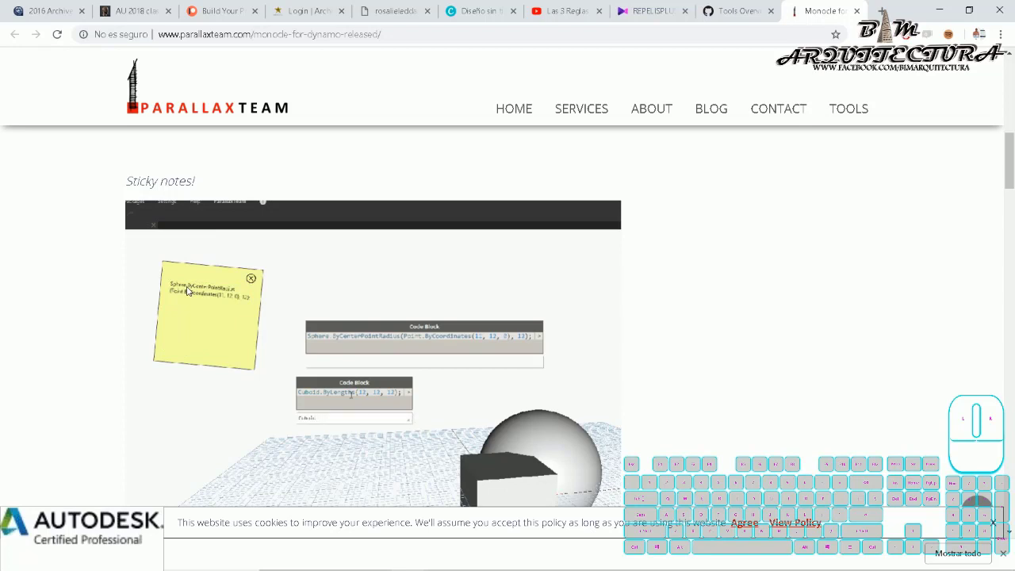
scroll(187, 292, "down", 1)
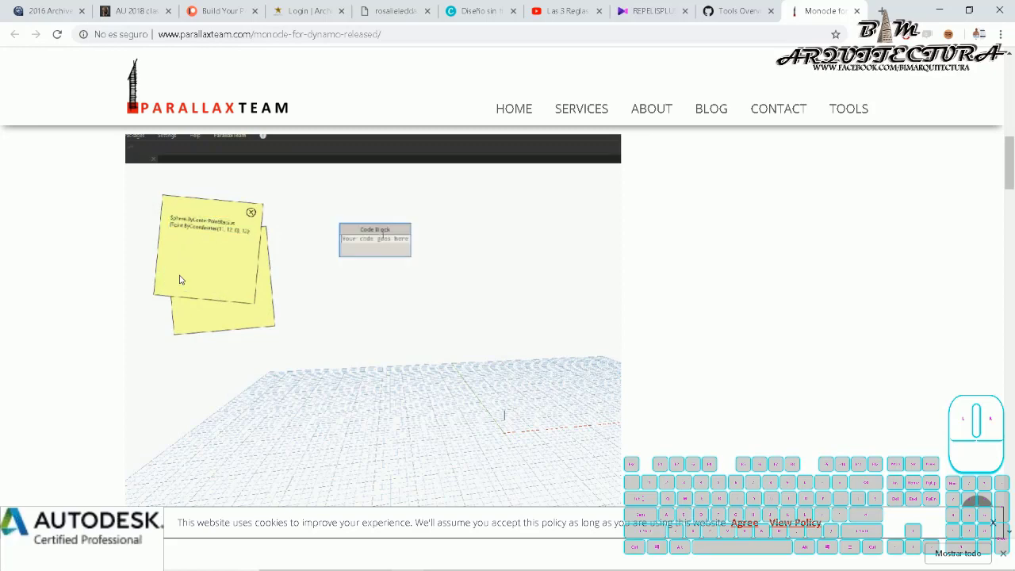
scroll(179, 279, "down", 4)
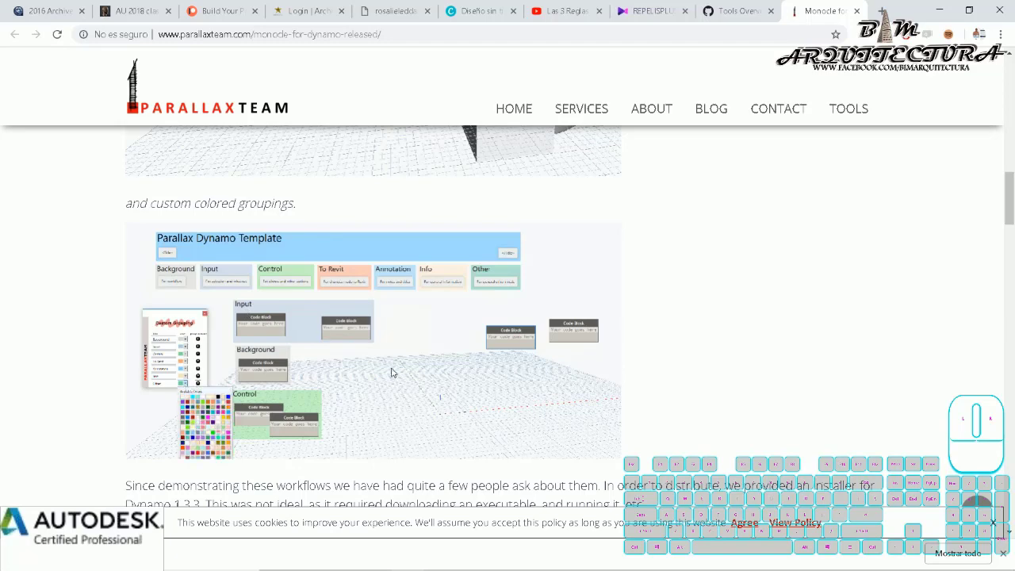
scroll(457, 360, "down", 4)
scroll(457, 361, "down", 2)
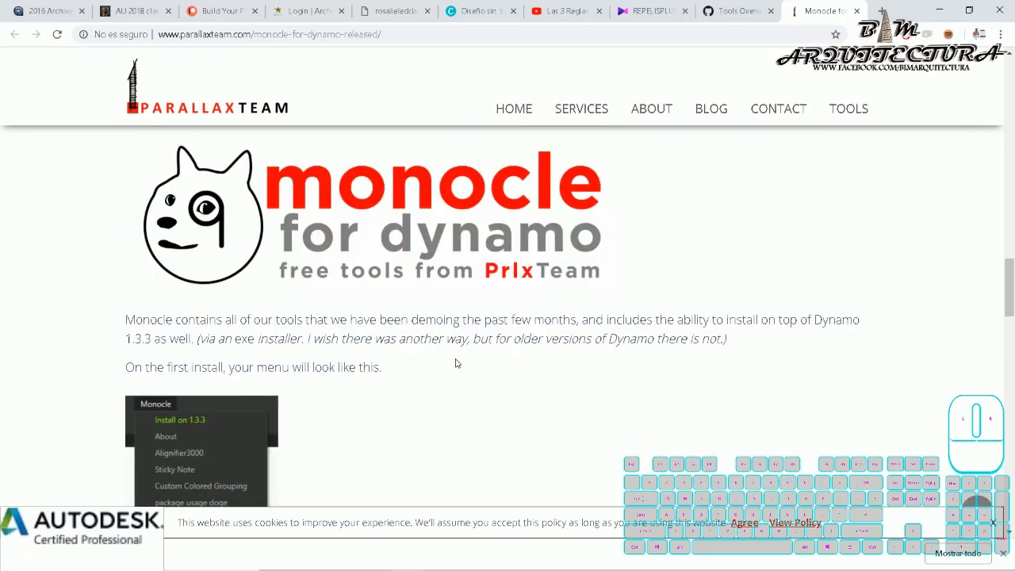
scroll(456, 364, "down", 2)
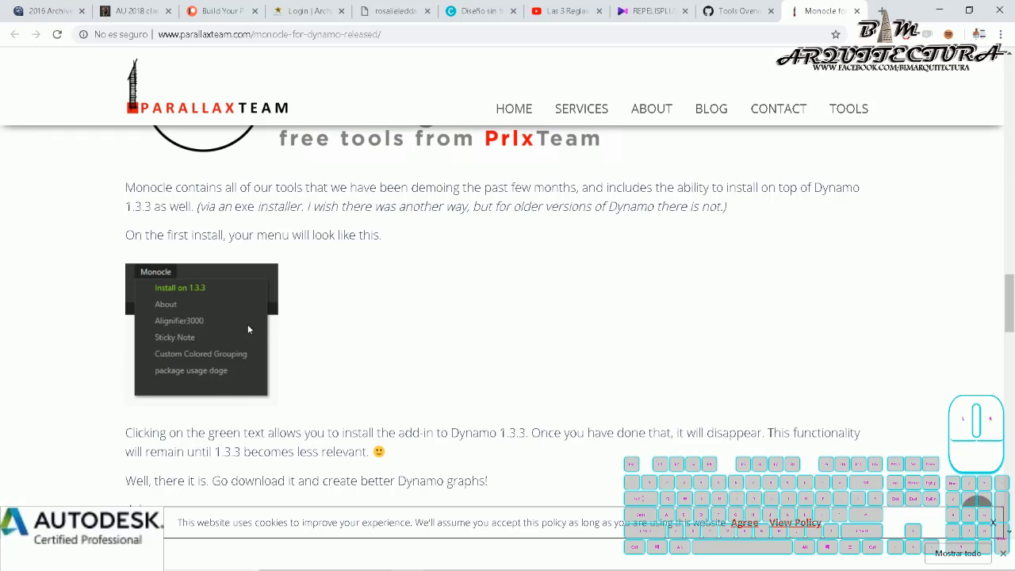
scroll(246, 328, "down", 1)
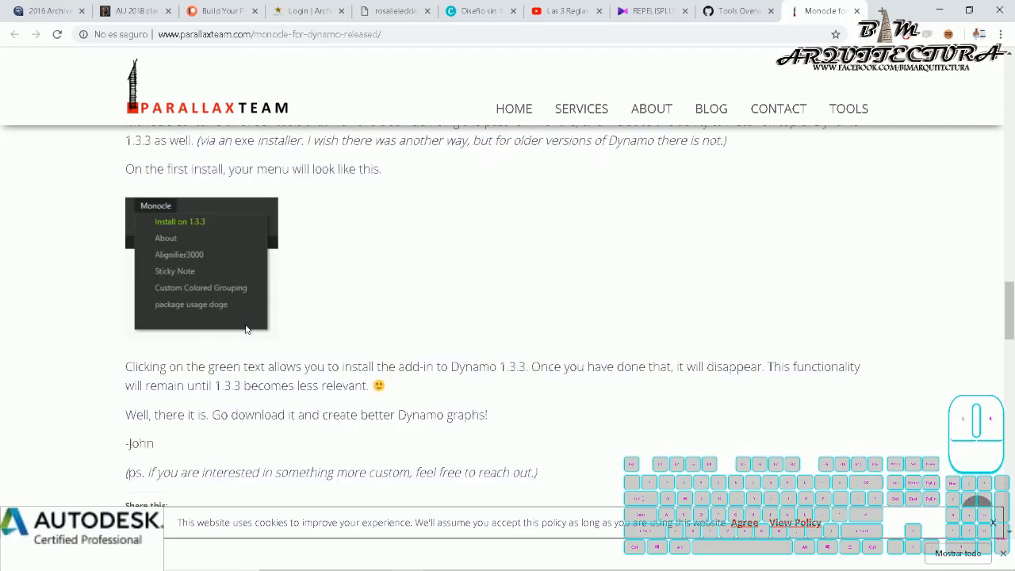
scroll(246, 328, "down", 2)
Step: Return to the Monocle article's introduction and review its annotating custom nodes example
scroll(246, 328, "up", 10)
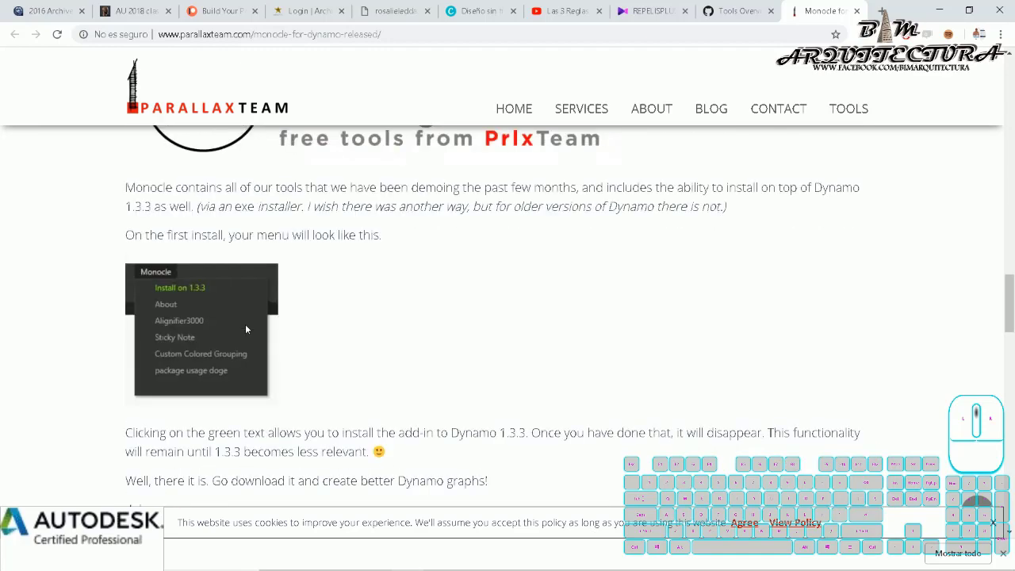
scroll(279, 322, "up", 6)
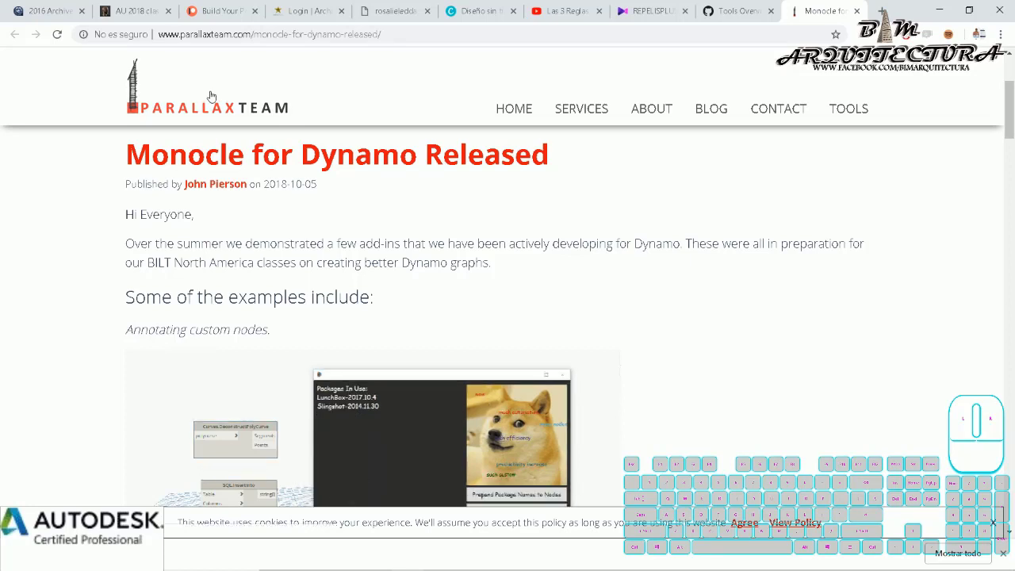
scroll(210, 106, "down", 2)
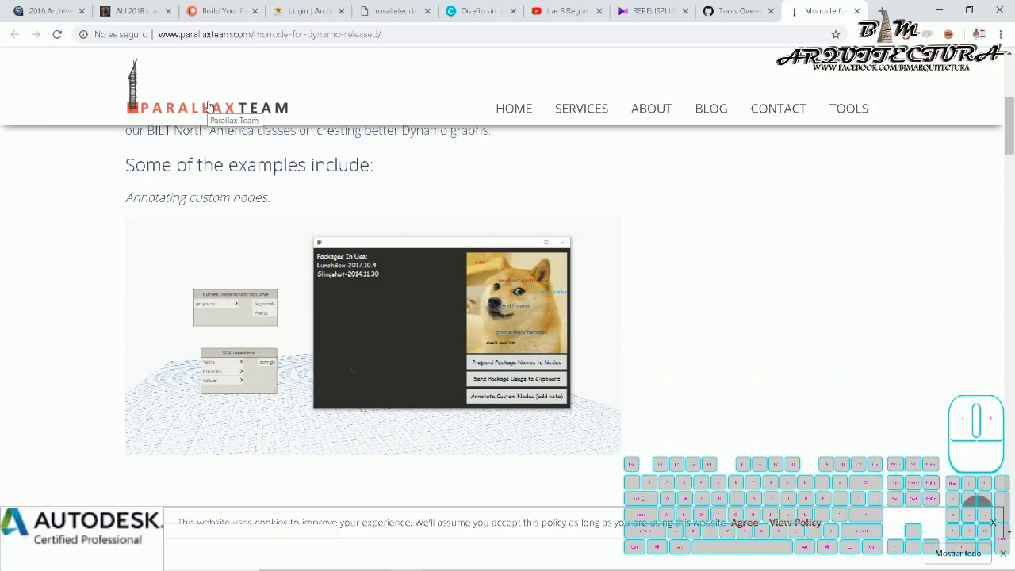